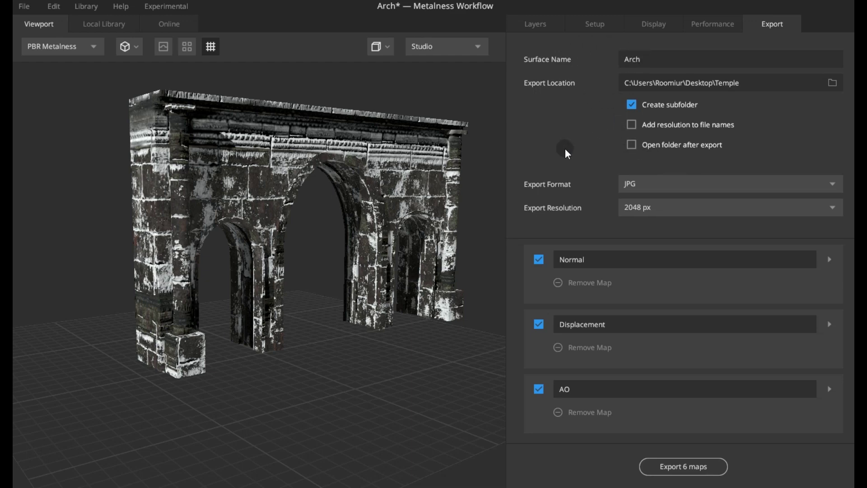
Review the display and performance settings, then export the Arch surface's six 2048 px JPG maps
{"action": "left_click", "coordinate": [656, 26]}
{"action": "left_click", "coordinate": [727, 22]}
{"action": "left_click", "coordinate": [774, 25]}
{"action": "scroll", "coordinate": [591, 315], "scroll_direction": "up", "scroll_amount": 3}
{"action": "scroll", "coordinate": [591, 315], "scroll_direction": "up", "scroll_amount": 2}
{"action": "scroll", "coordinate": [597, 238], "scroll_direction": "down", "scroll_amount": 3}
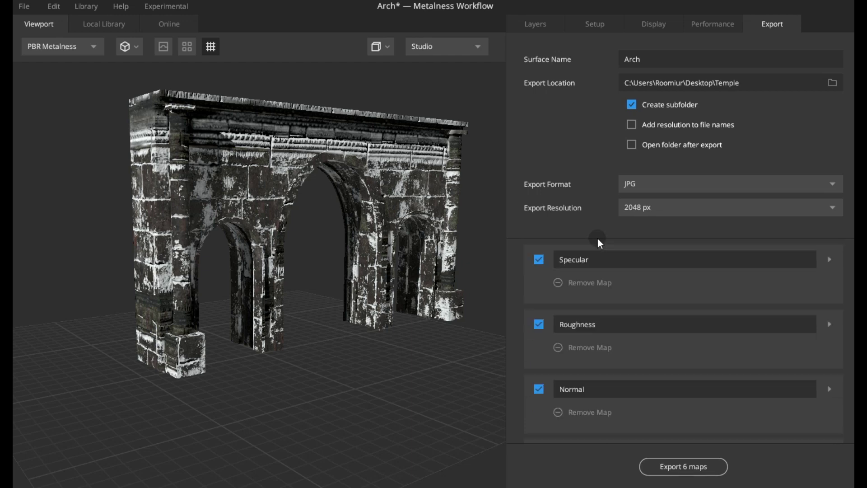
{"action": "scroll", "coordinate": [597, 237], "scroll_direction": "down", "scroll_amount": 2}
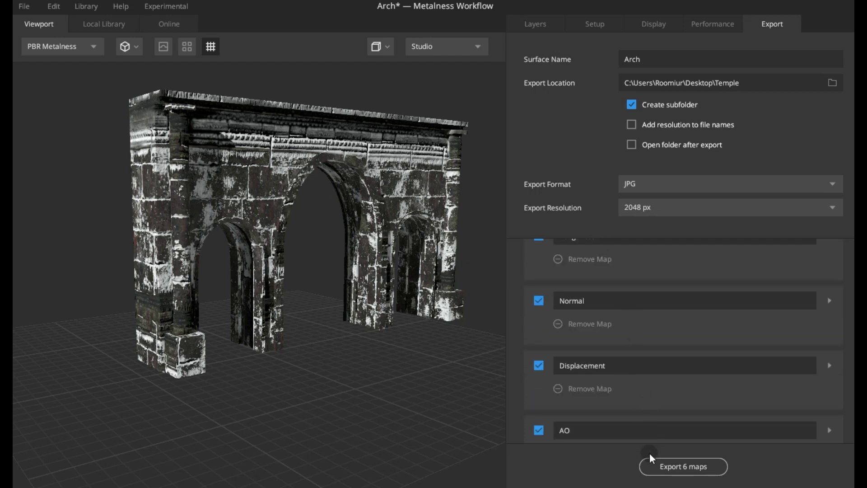
{"action": "left_click", "coordinate": [649, 468]}
Set the export folder to Temple and rename the surface to Arch_1
{"action": "left_click", "coordinate": [830, 82]}
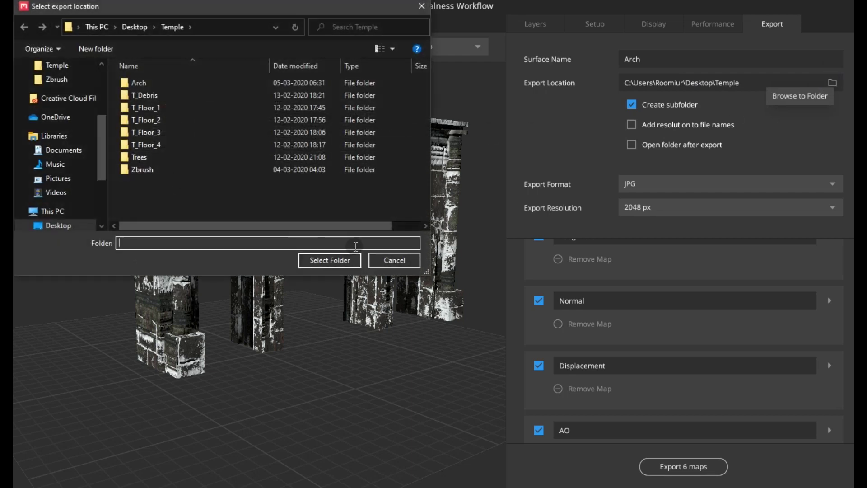
{"action": "left_click", "coordinate": [334, 260]}
{"action": "left_click", "coordinate": [665, 59]}
{"action": "type", "text": "_1"}
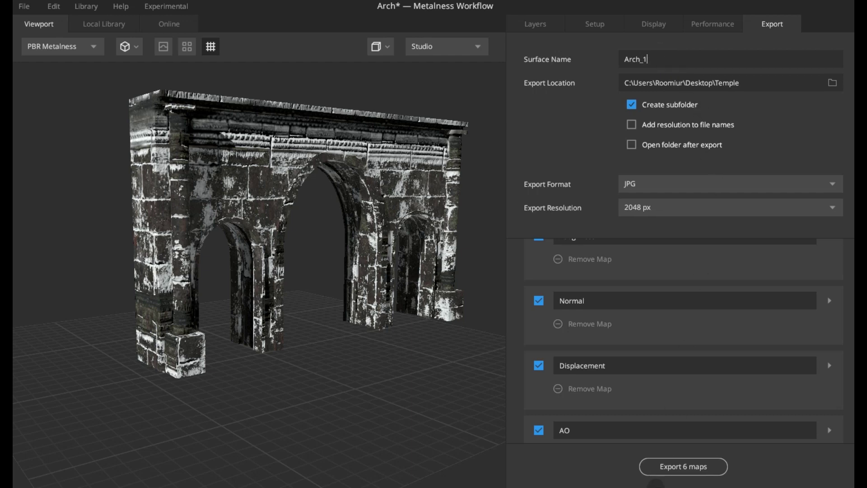
{"action": "left_click", "coordinate": [547, 83]}
Hide the white Nordic Moss layer and export the six maps again
{"action": "left_click", "coordinate": [534, 27]}
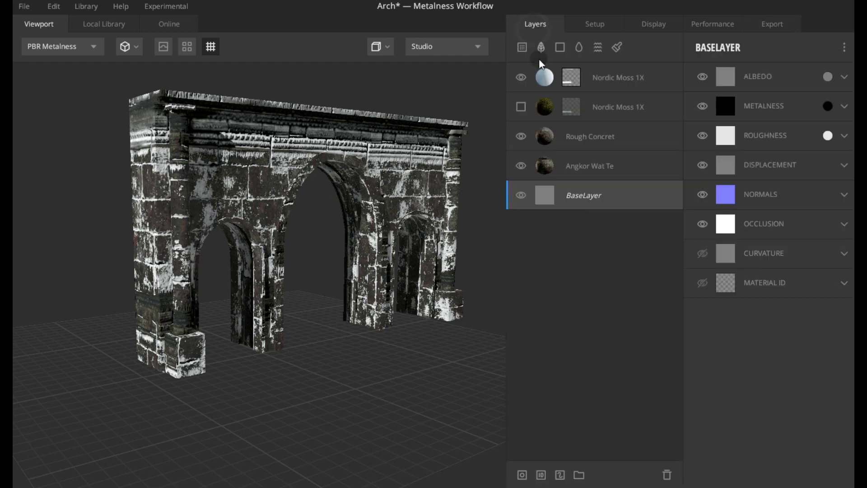
{"action": "left_click", "coordinate": [522, 77]}
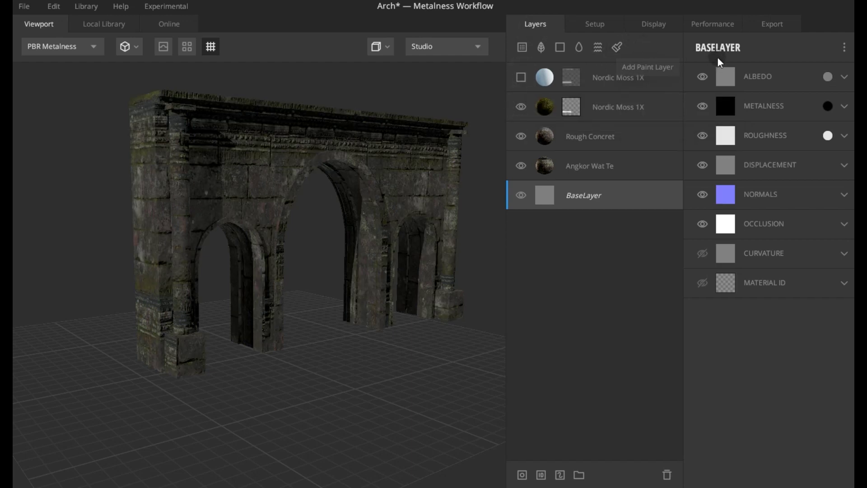
{"action": "left_click", "coordinate": [766, 25]}
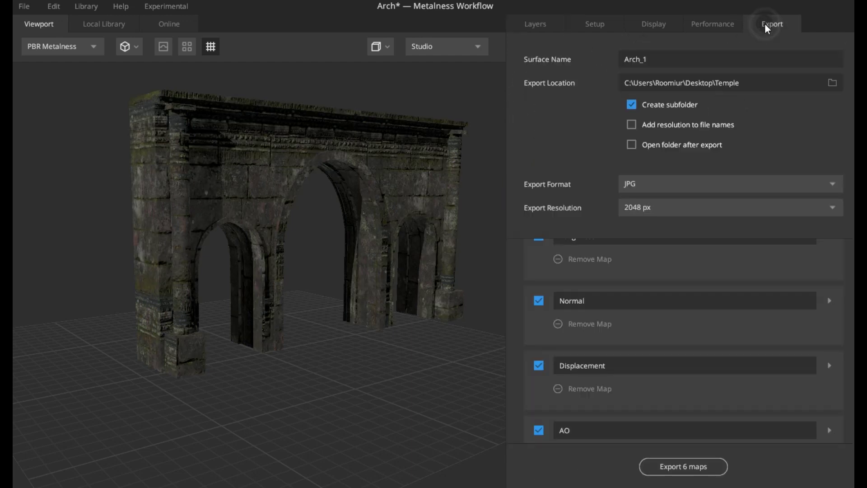
{"action": "left_click", "coordinate": [681, 468]}
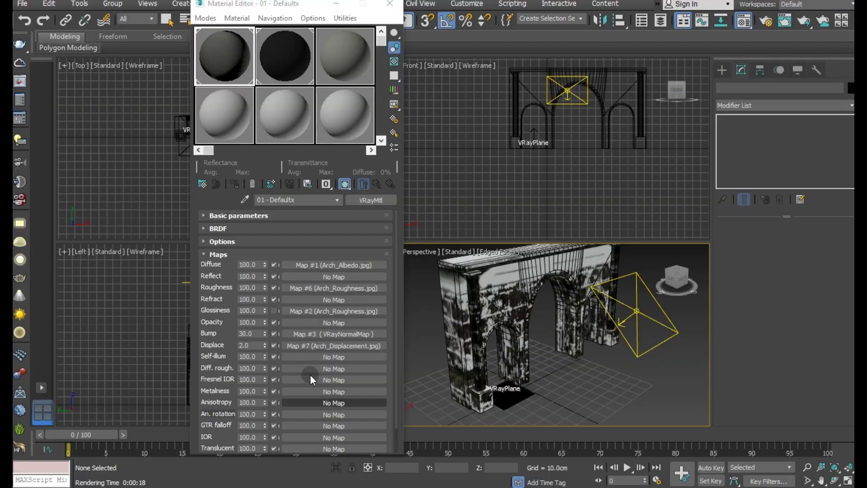
Inspect the material type list and options rollout without changing anything
{"action": "left_click", "coordinate": [370, 201]}
{"action": "scroll", "coordinate": [350, 257], "scroll_direction": "up", "scroll_amount": 3}
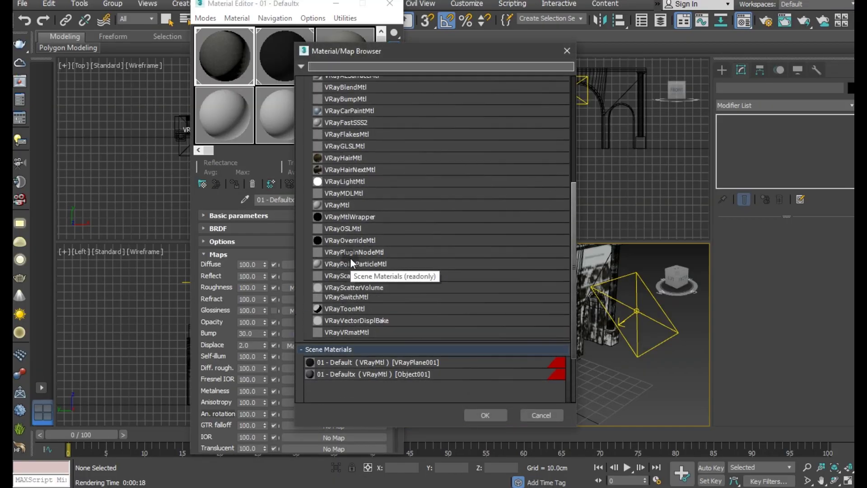
{"action": "left_click", "coordinate": [567, 51]}
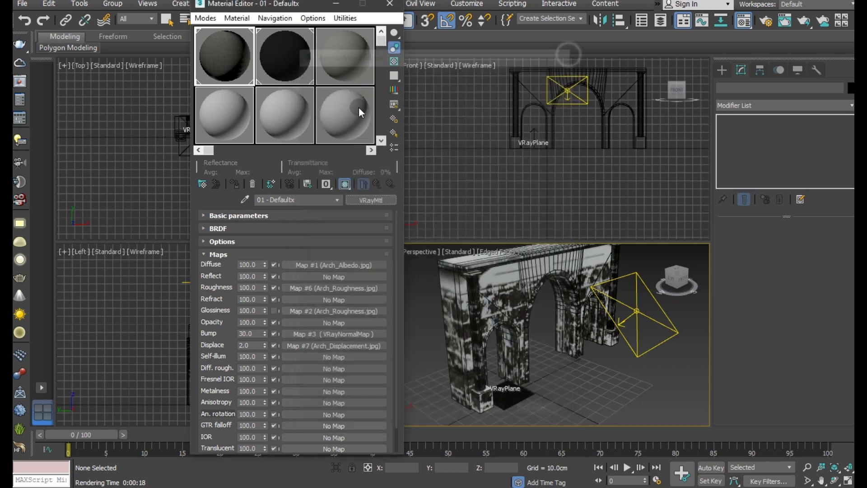
{"action": "left_click", "coordinate": [221, 242]}
{"action": "left_click", "coordinate": [229, 243]}
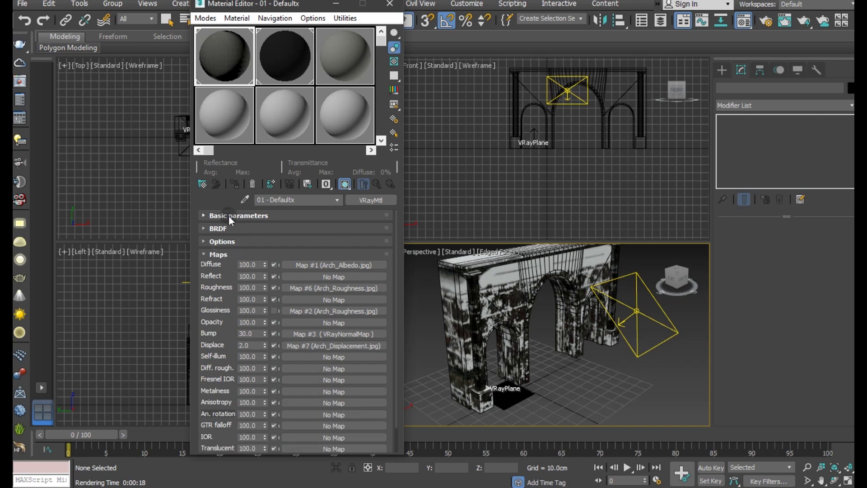
Switch the V-Ray material's BRDF to Use roughness instead of glossiness
{"action": "left_click", "coordinate": [229, 216]}
{"action": "scroll", "coordinate": [232, 259], "scroll_direction": "up", "scroll_amount": 1}
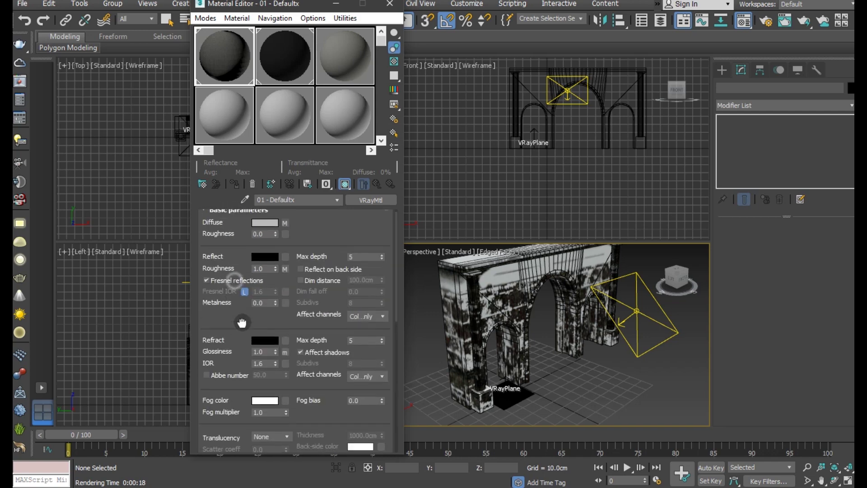
{"action": "scroll", "coordinate": [228, 257], "scroll_direction": "down", "scroll_amount": 3}
{"action": "scroll", "coordinate": [224, 256], "scroll_direction": "down", "scroll_amount": 5}
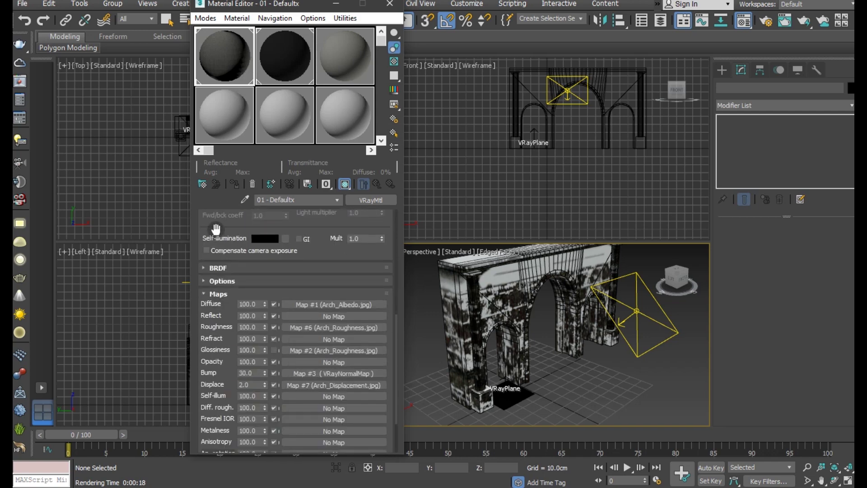
{"action": "left_click", "coordinate": [226, 268]}
{"action": "left_click", "coordinate": [229, 306]}
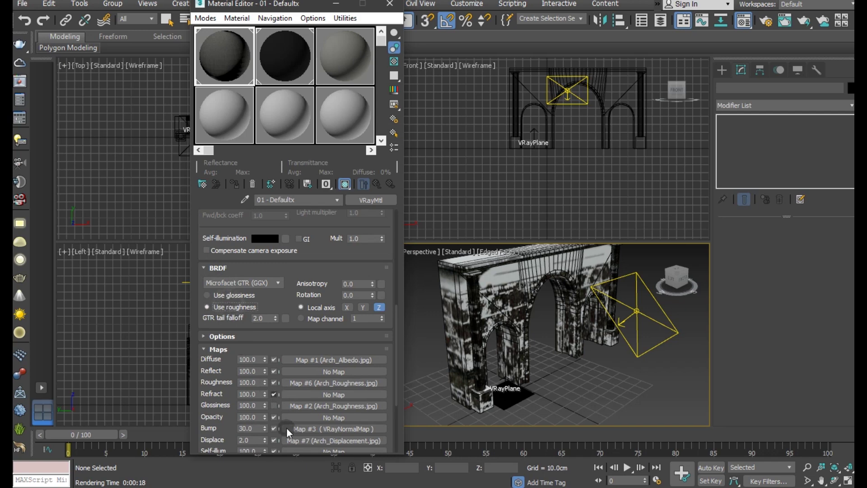
{"action": "scroll", "coordinate": [301, 388], "scroll_direction": "down", "scroll_amount": 3}
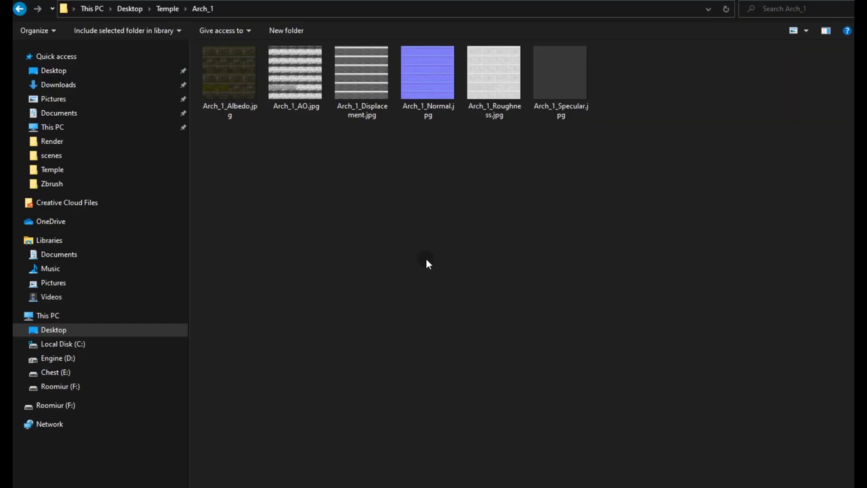
Put Arch_1_Albedo.jpg on the Diffuse slot and Arch_1_Roughness.jpg on the Roughness slot
{"action": "mouse_move", "coordinate": [215, 89]}
{"action": "left_mouse_down"}
{"action": "mouse_move", "coordinate": [388, 485]}
{"action": "mouse_move", "coordinate": [312, 304]}
{"action": "left_mouse_up"}
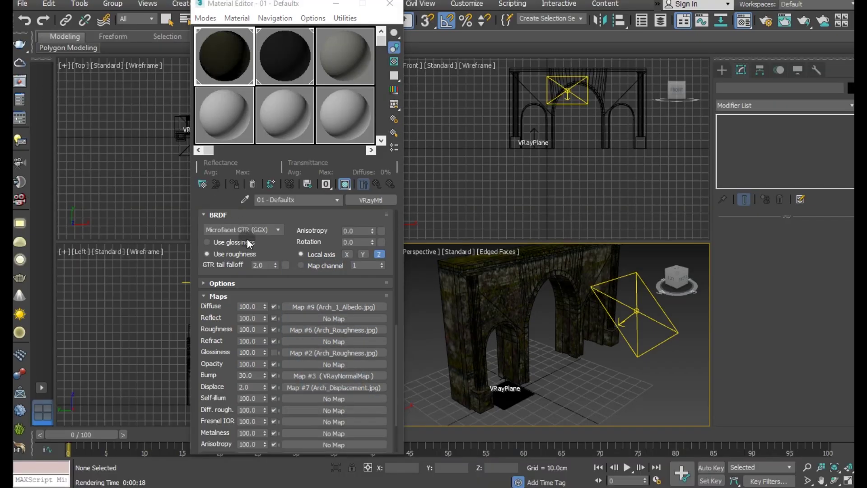
{"action": "left_click", "coordinate": [313, 483]}
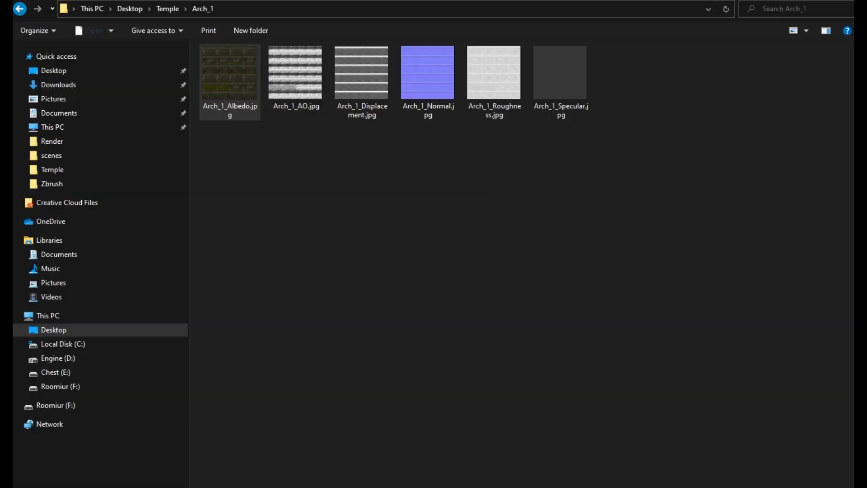
{"action": "left_click_drag", "start_coordinate": [508, 112], "coordinate": [370, 486]}
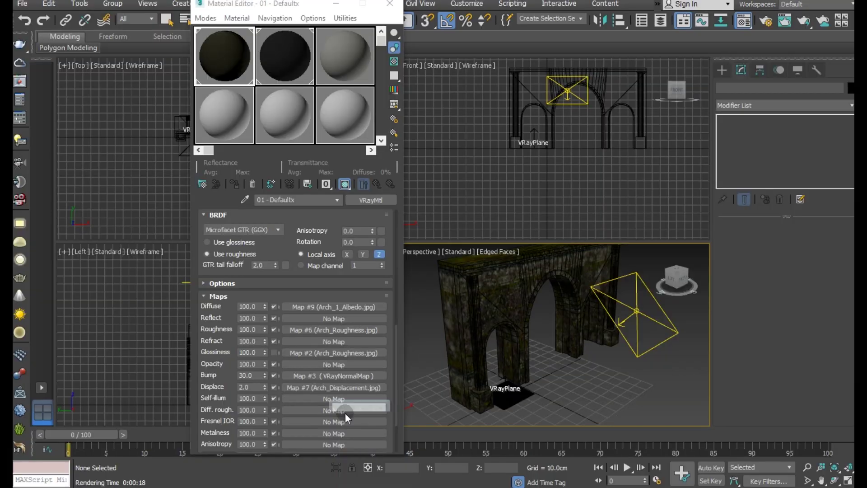
{"action": "left_click_drag", "start_coordinate": [370, 486], "coordinate": [321, 327]}
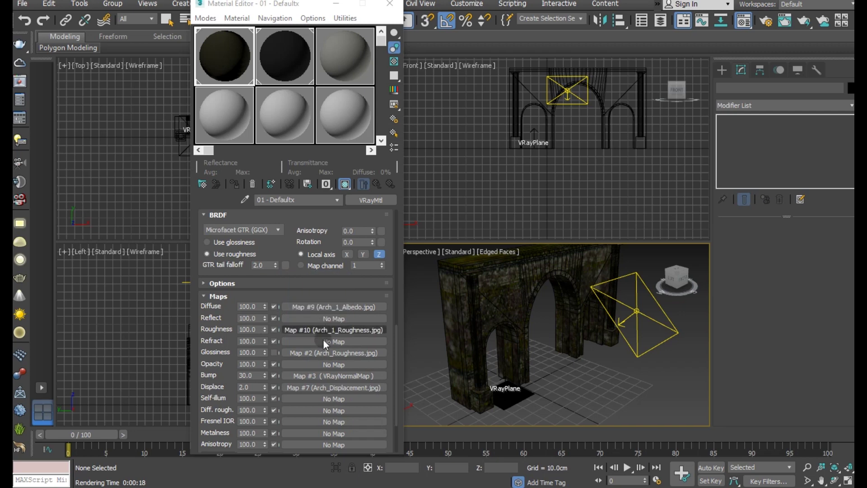
Clear the old glossiness map from the material
{"action": "right_click", "coordinate": [296, 353]}
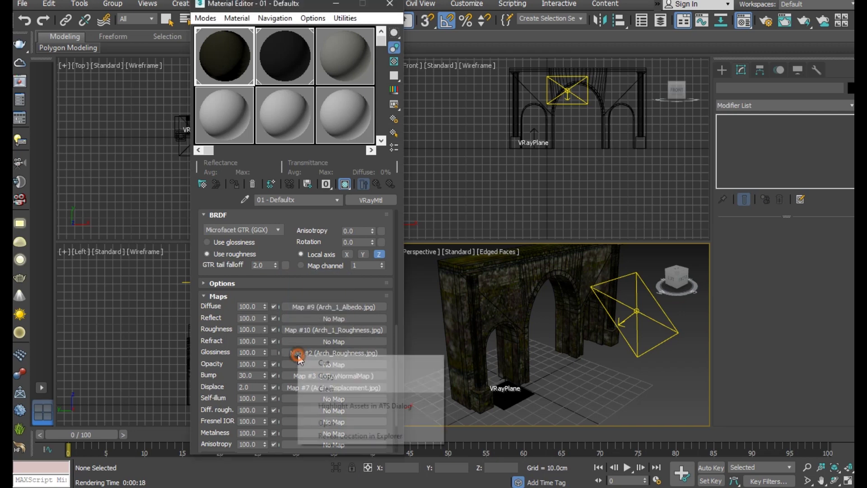
{"action": "left_click", "coordinate": [325, 379]}
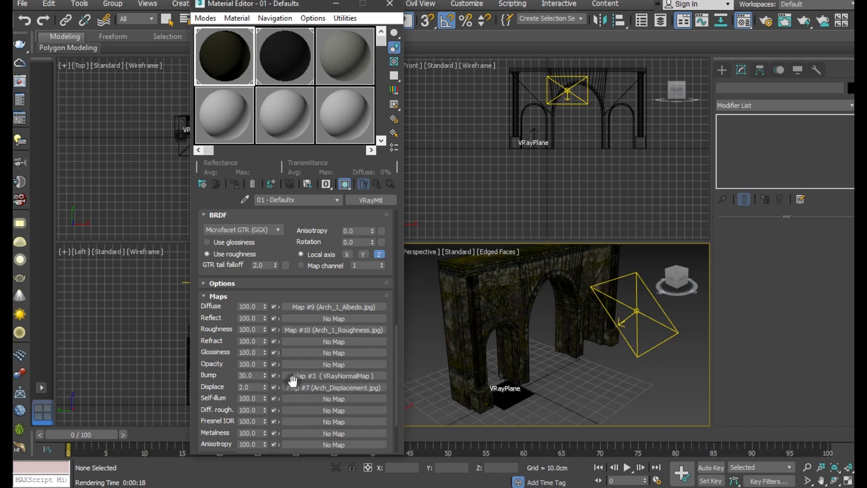
{"action": "left_click", "coordinate": [328, 375]}
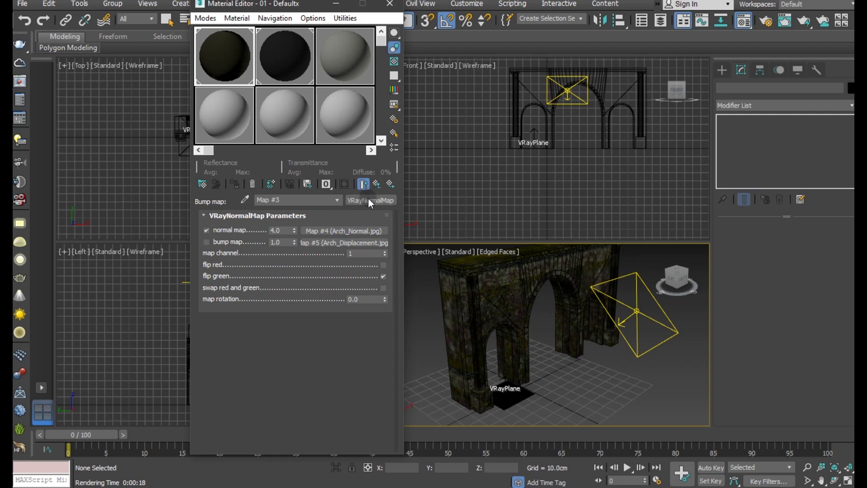
Clear the old displacement texture from the VRayNormalMap's bump slot and return to the parent
{"action": "left_click", "coordinate": [367, 198]}
{"action": "scroll", "coordinate": [403, 337], "scroll_direction": "down", "scroll_amount": 2}
{"action": "scroll", "coordinate": [403, 337], "scroll_direction": "down", "scroll_amount": 4}
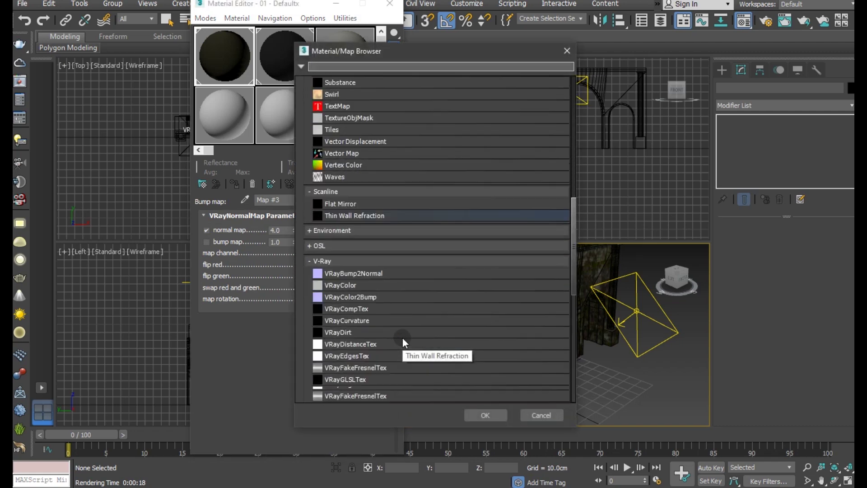
{"action": "scroll", "coordinate": [402, 337], "scroll_direction": "down", "scroll_amount": 2}
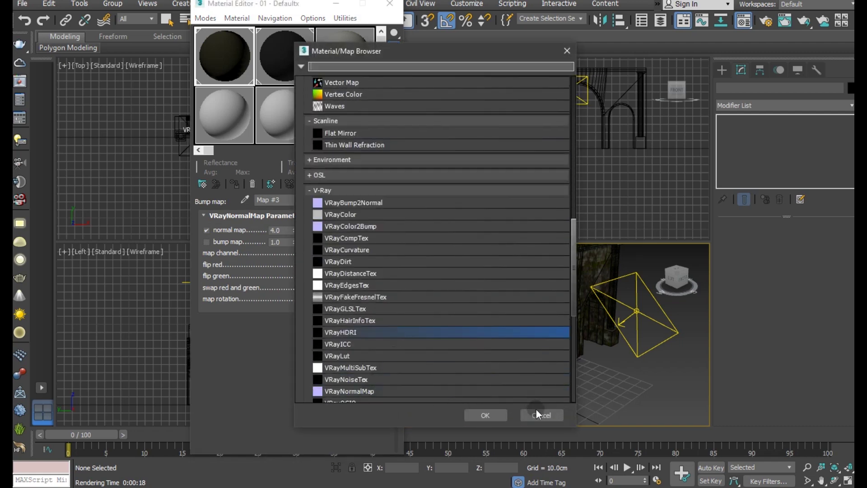
{"action": "left_click", "coordinate": [537, 410]}
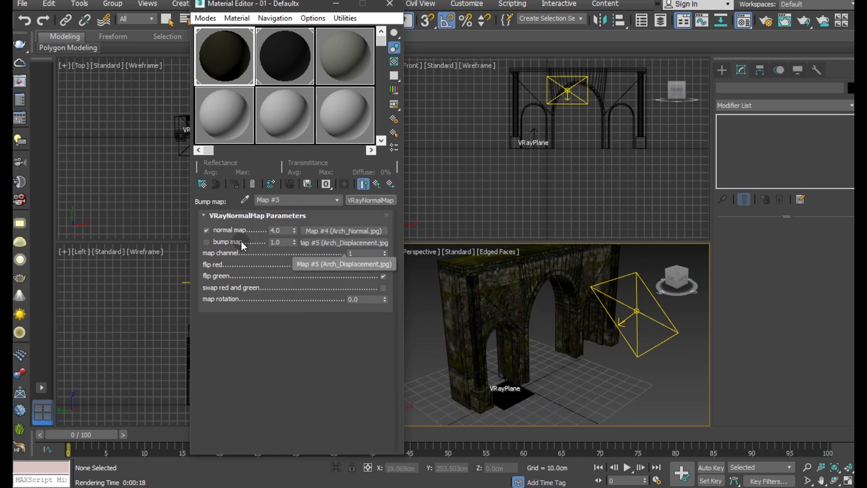
{"action": "right_click", "coordinate": [317, 242]}
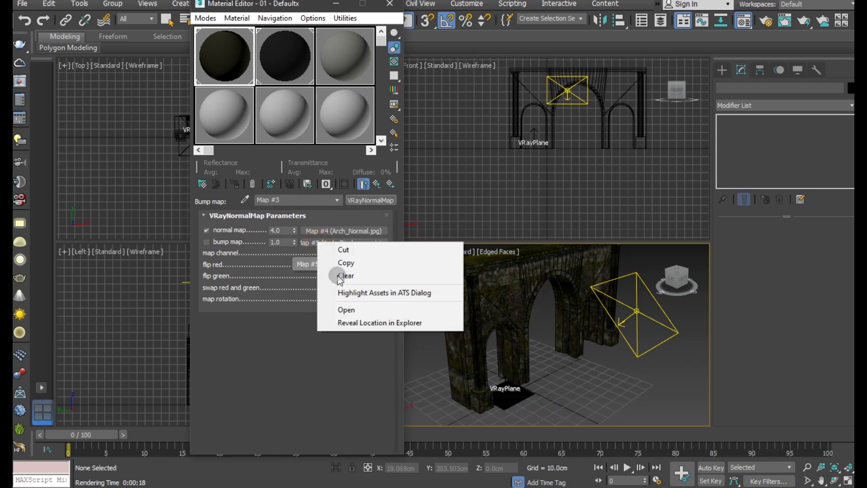
{"action": "left_click", "coordinate": [337, 275]}
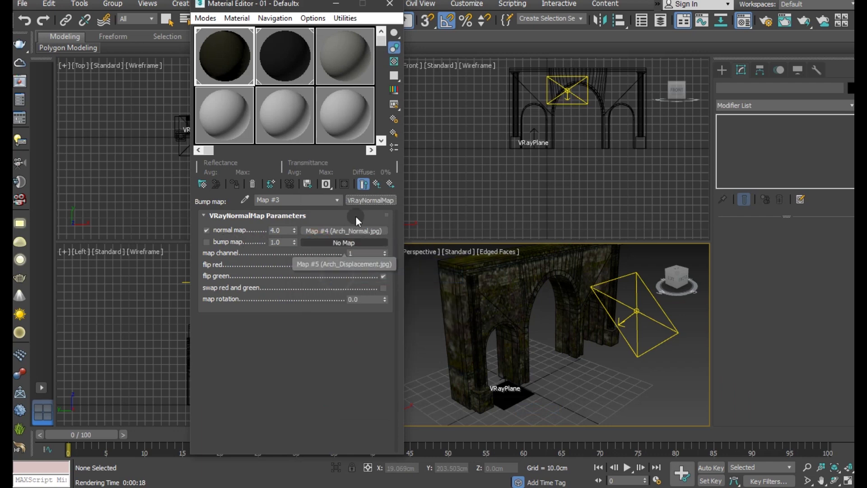
{"action": "left_click", "coordinate": [377, 183]}
Load Arch_1_Displacement.jpg from the Arch_1 folder into the material's Displace map slot
{"action": "scroll", "coordinate": [321, 384], "scroll_direction": "down", "scroll_amount": 5}
{"action": "scroll", "coordinate": [321, 384], "scroll_direction": "down", "scroll_amount": 5}
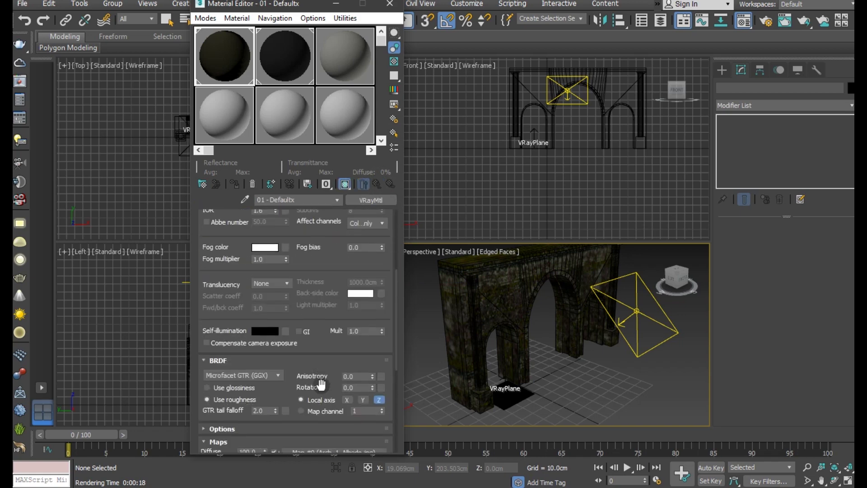
{"action": "scroll", "coordinate": [313, 403], "scroll_direction": "down", "scroll_amount": 4}
{"action": "scroll", "coordinate": [305, 408], "scroll_direction": "down", "scroll_amount": 1}
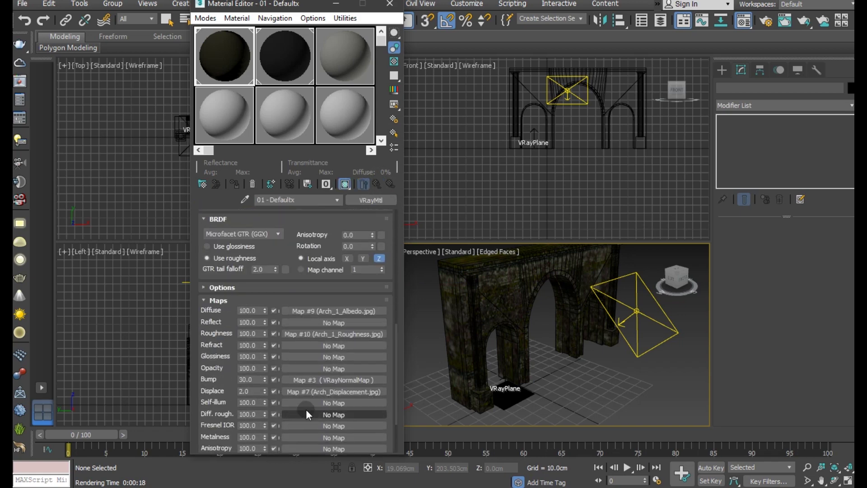
{"action": "left_click", "coordinate": [311, 483]}
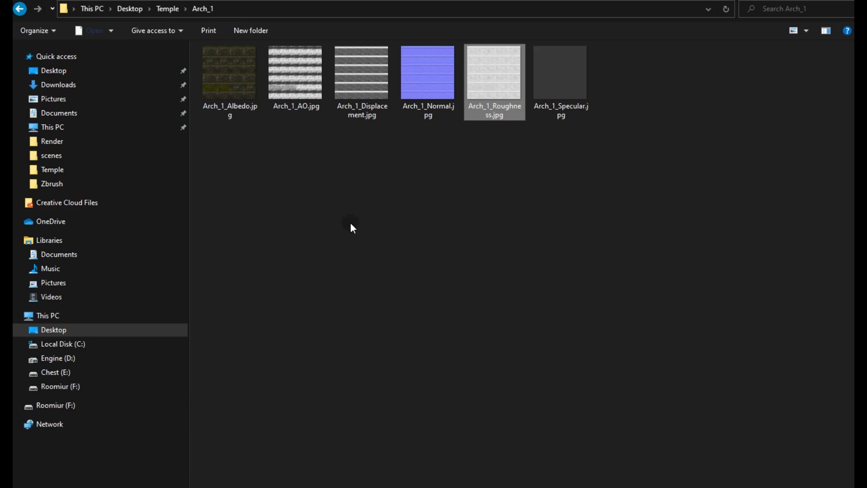
{"action": "left_click_drag", "start_coordinate": [372, 95], "coordinate": [386, 485]}
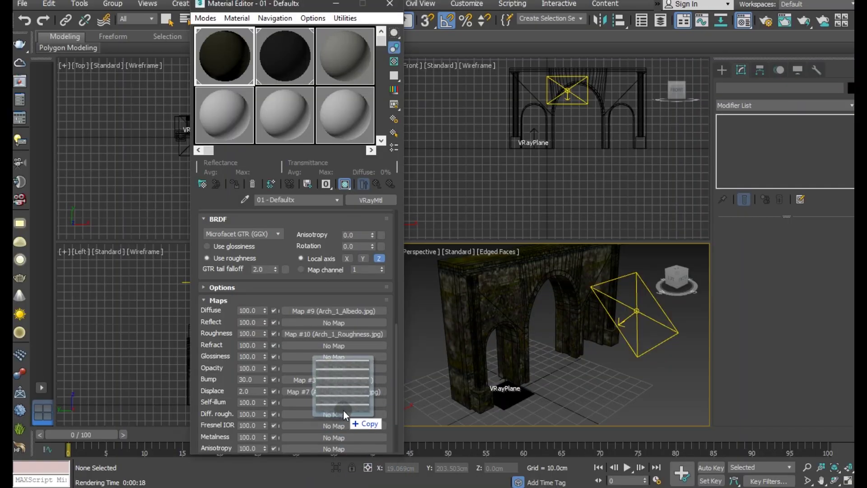
{"action": "left_click_drag", "start_coordinate": [380, 486], "coordinate": [315, 391]}
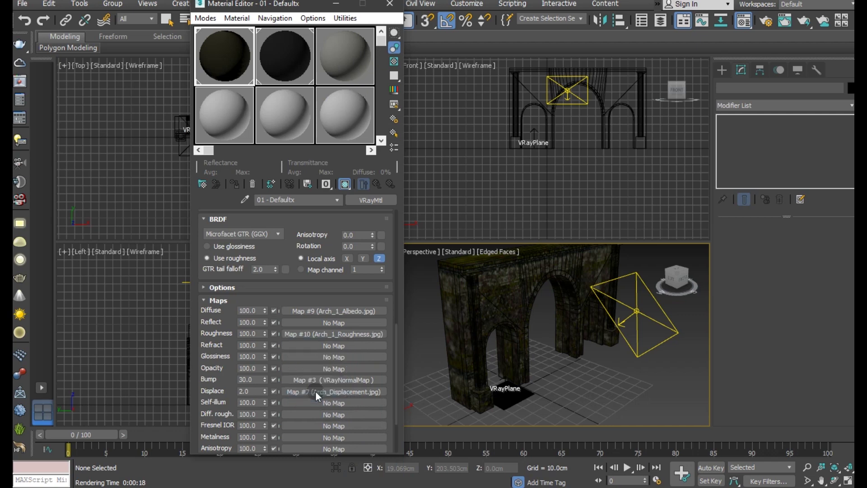
Set the Displace amount to 2.0, then select the arch object
{"action": "double_click", "coordinate": [251, 391]}
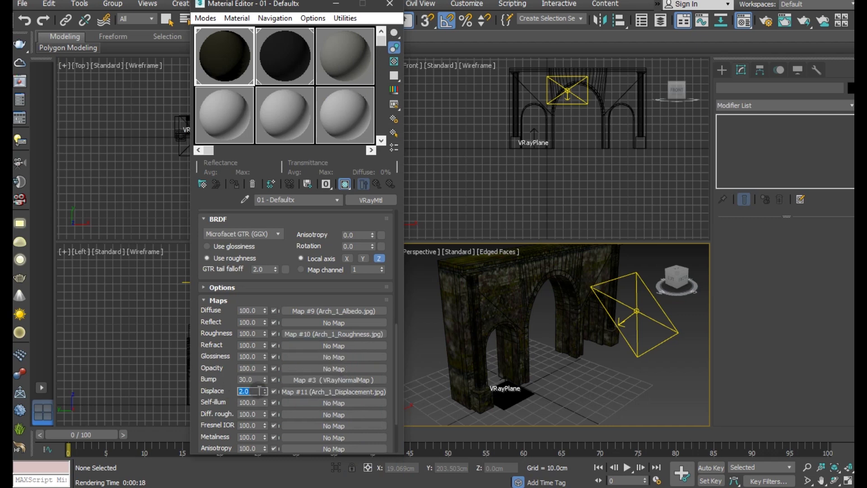
{"action": "scroll", "coordinate": [224, 420], "scroll_direction": "down", "scroll_amount": 2}
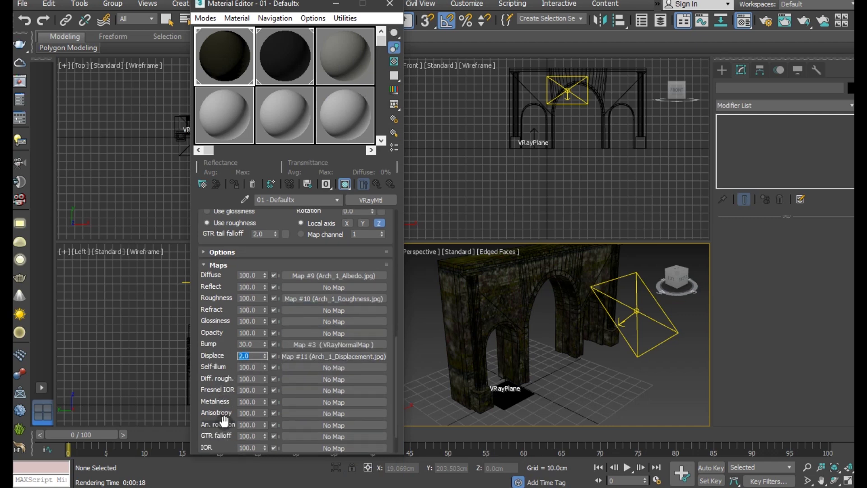
{"action": "scroll", "coordinate": [225, 420], "scroll_direction": "down", "scroll_amount": 2}
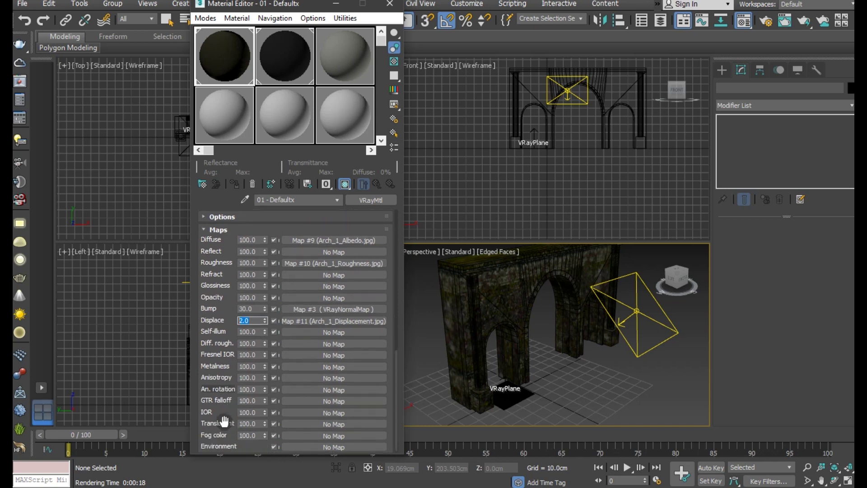
{"action": "scroll", "coordinate": [224, 420], "scroll_direction": "up", "scroll_amount": 4}
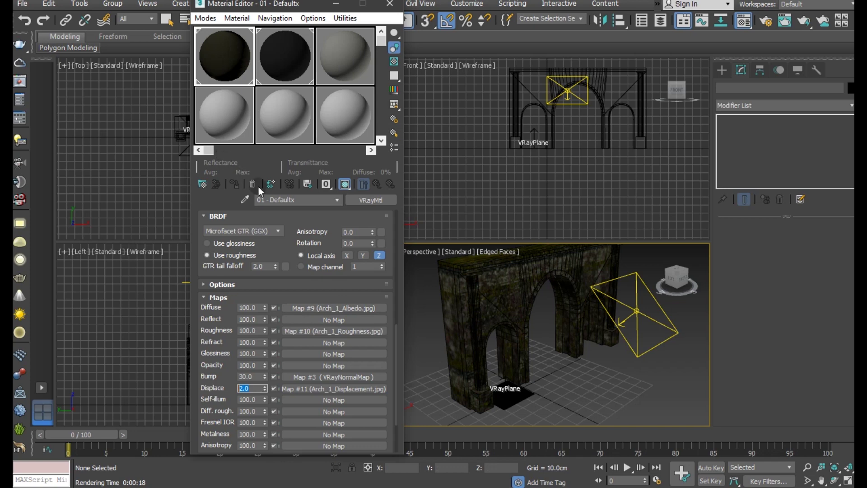
{"action": "left_click", "coordinate": [447, 280]}
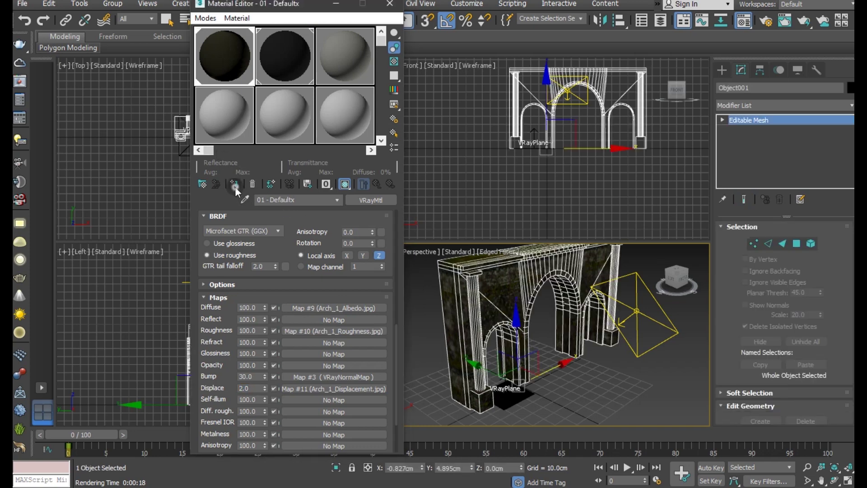
Toggle the arch's shaded material preview off and on, then close the Material Editor
{"action": "left_click", "coordinate": [344, 184]}
{"action": "left_click", "coordinate": [344, 184]}
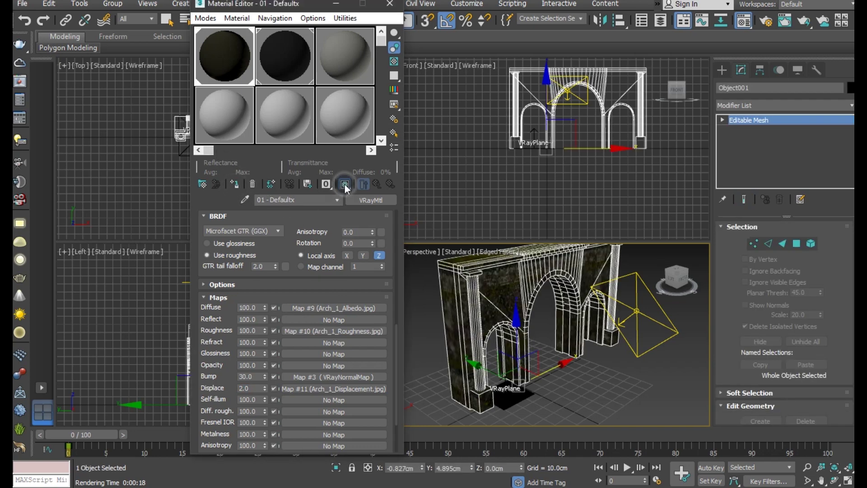
{"action": "left_click", "coordinate": [389, 4]}
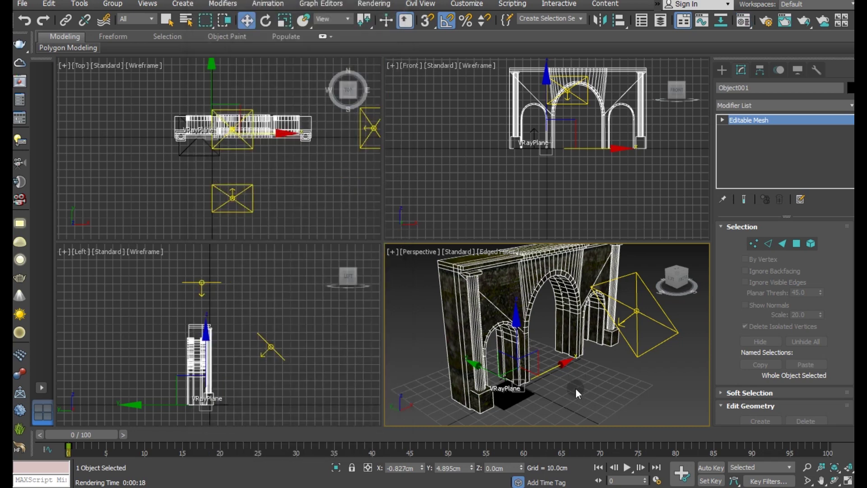
{"action": "left_click", "coordinate": [571, 390]}
Select the ground plane and arch, then orbit the Front view into a perspective
{"action": "left_click", "coordinate": [507, 401]}
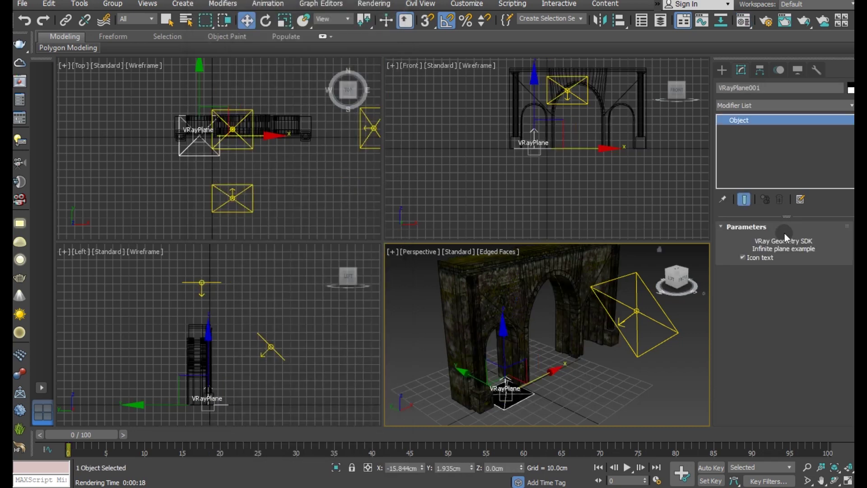
{"action": "left_click", "coordinate": [723, 71]}
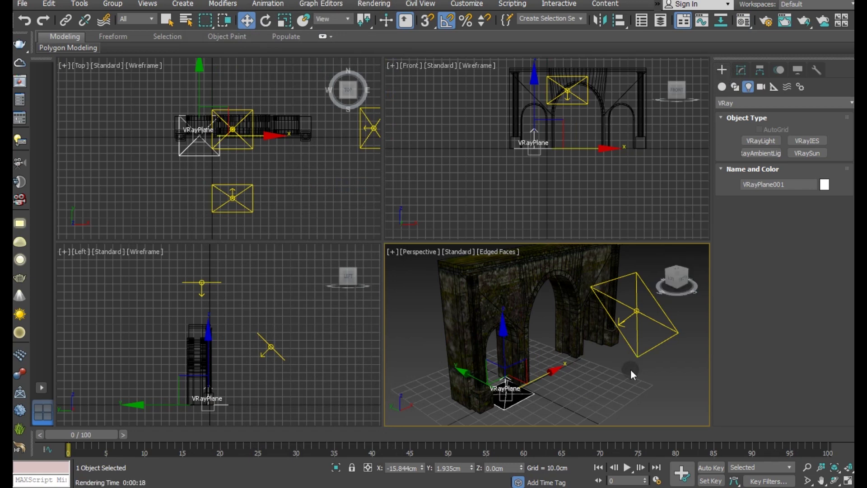
{"action": "left_click", "coordinate": [537, 281]}
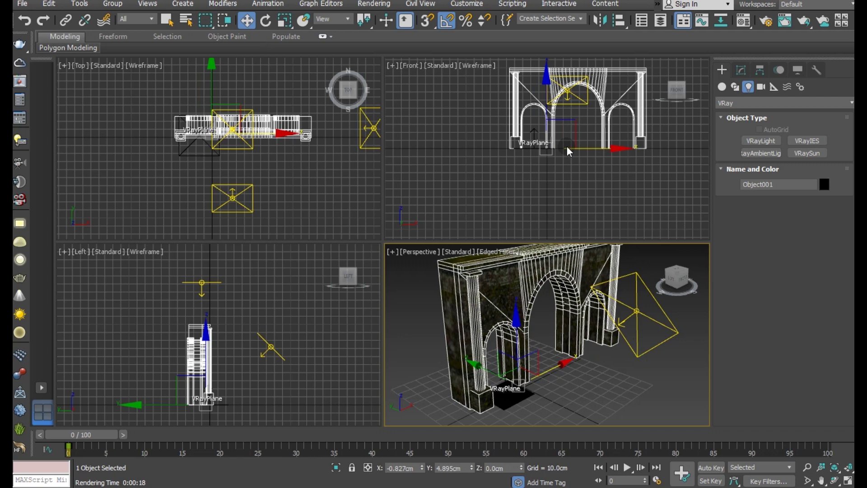
{"action": "middle_click_drag", "start_coordinate": [567, 145], "coordinate": [537, 175], "text": "alt"}
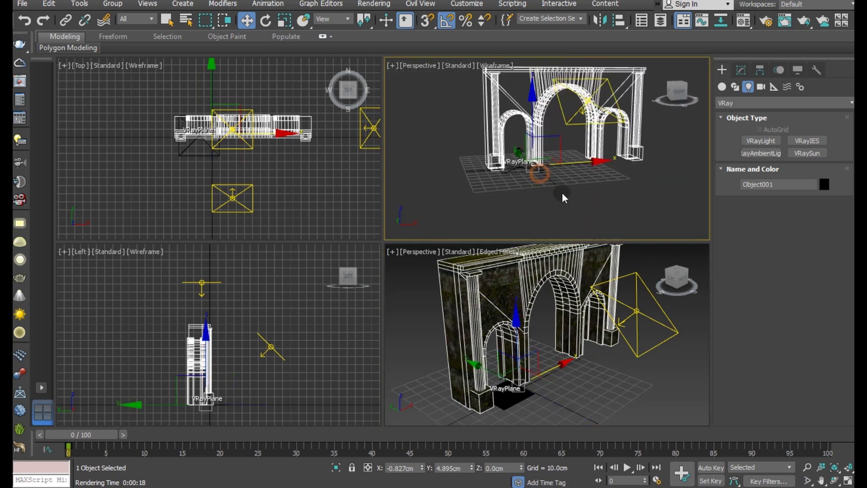
Set the upper-right viewport to Default Shading and inspect the V-Ray light beside the arch
{"action": "left_click", "coordinate": [501, 67]}
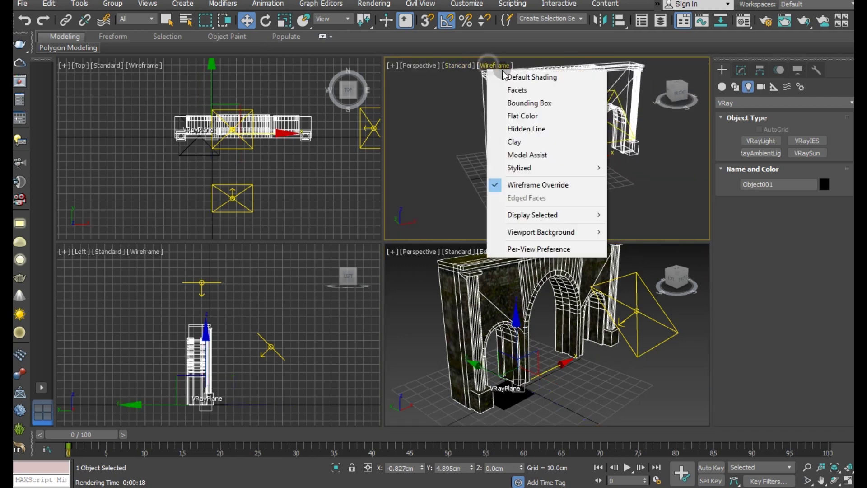
{"action": "left_click", "coordinate": [520, 76]}
{"action": "mouse_move", "coordinate": [558, 144]}
{"action": "middle_mouse_down", "text": "alt"}
{"action": "mouse_move", "coordinate": [593, 168]}
{"action": "mouse_move", "coordinate": [623, 166]}
{"action": "middle_mouse_up", "text": "alt"}
{"action": "left_click", "coordinate": [642, 144]}
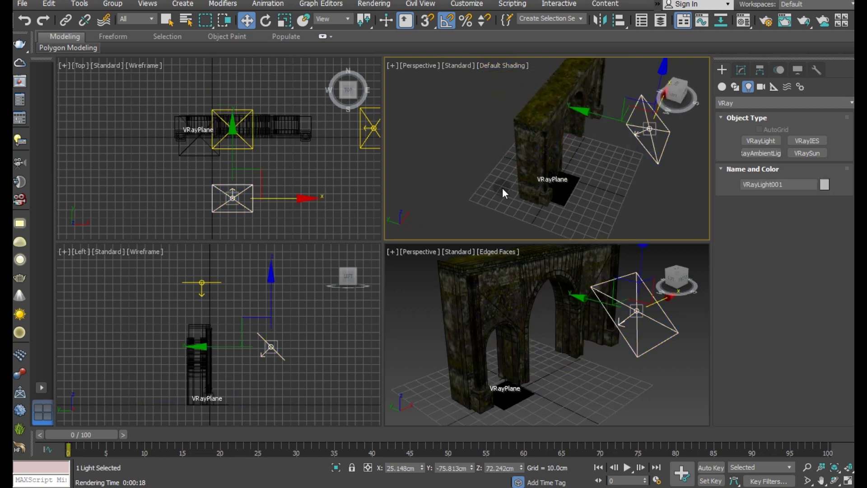
{"action": "scroll", "coordinate": [502, 188], "scroll_direction": "down", "scroll_amount": 5}
{"action": "left_click", "coordinate": [744, 72]}
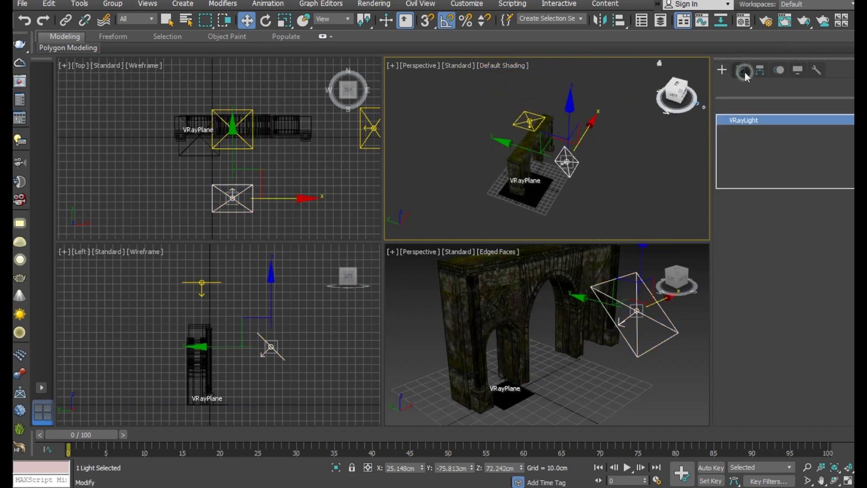
{"action": "scroll", "coordinate": [745, 291], "scroll_direction": "down", "scroll_amount": 2}
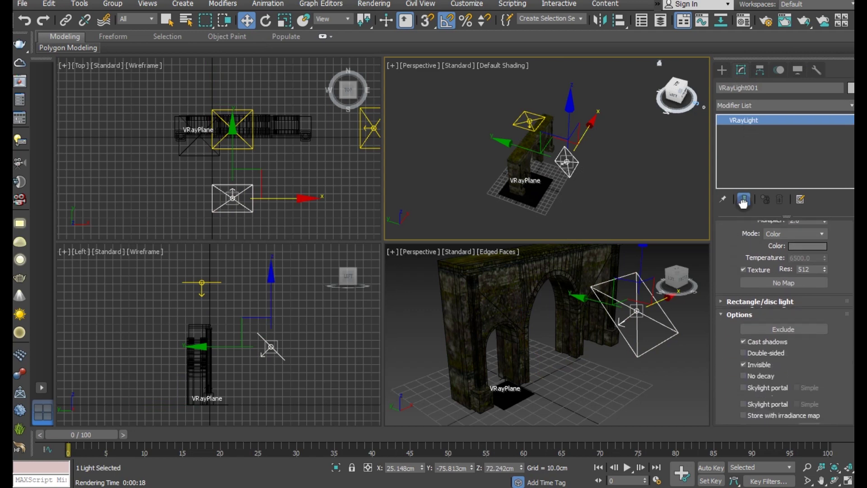
{"action": "scroll", "coordinate": [736, 300], "scroll_direction": "down", "scroll_amount": 1}
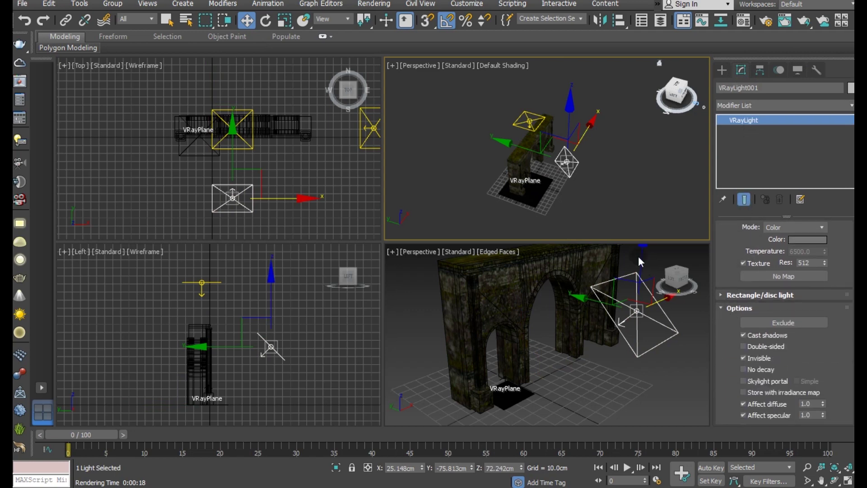
Raise the HDRI-textured VRayLight003 higher above the arch along Z
{"action": "mouse_move", "coordinate": [603, 191]}
{"action": "middle_mouse_down", "text": "alt"}
{"action": "mouse_move", "coordinate": [514, 167]}
{"action": "mouse_move", "coordinate": [571, 113]}
{"action": "middle_mouse_up", "text": "alt"}
{"action": "left_click", "coordinate": [571, 113]}
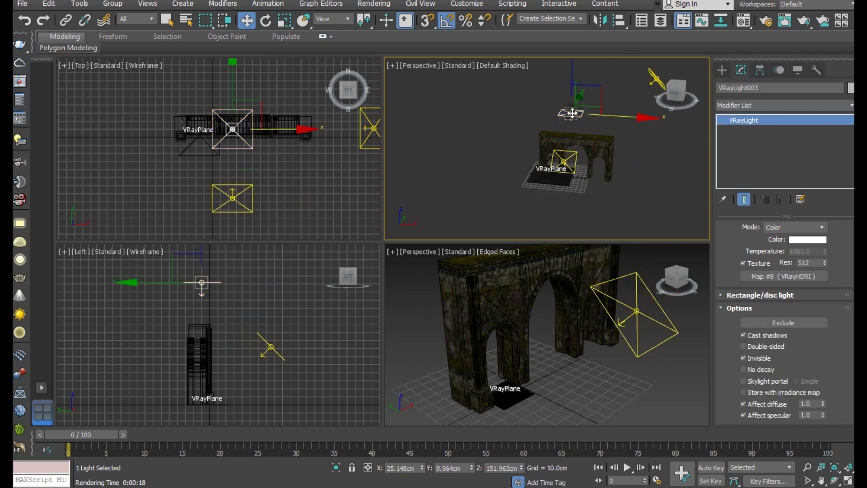
{"action": "left_click", "coordinate": [651, 77]}
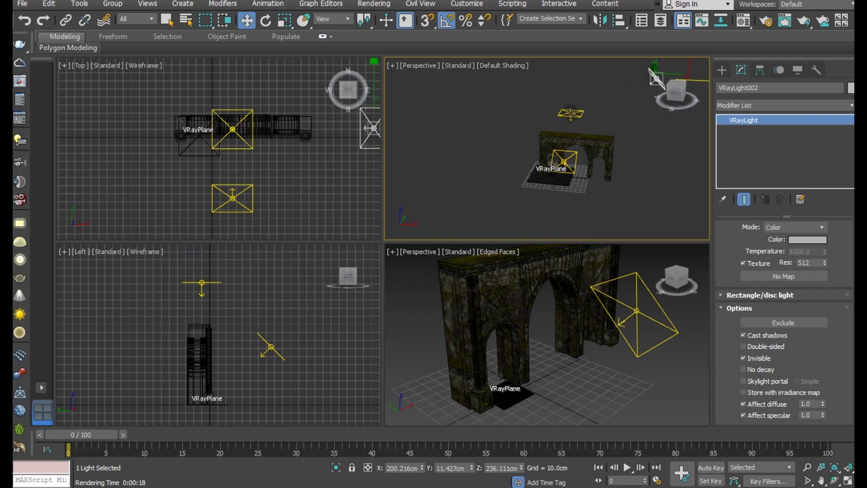
{"action": "left_click", "coordinate": [568, 112]}
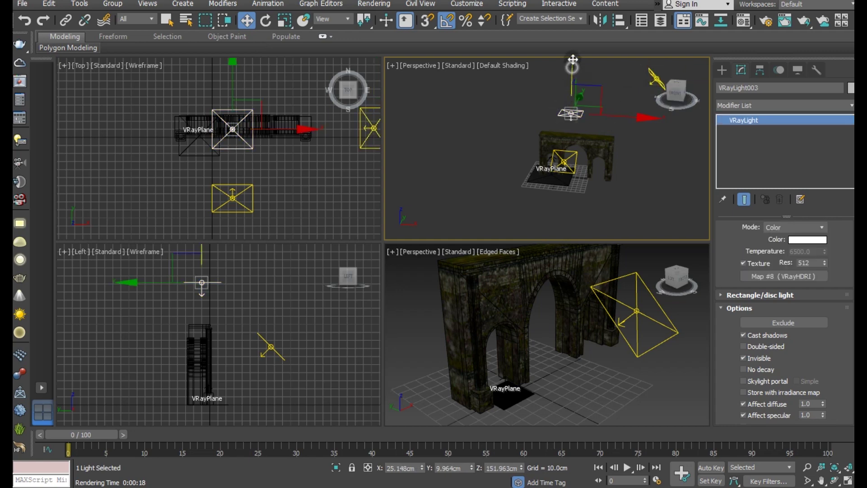
{"action": "left_click_drag", "start_coordinate": [569, 82], "coordinate": [570, 58]}
{"action": "left_click", "coordinate": [584, 367]}
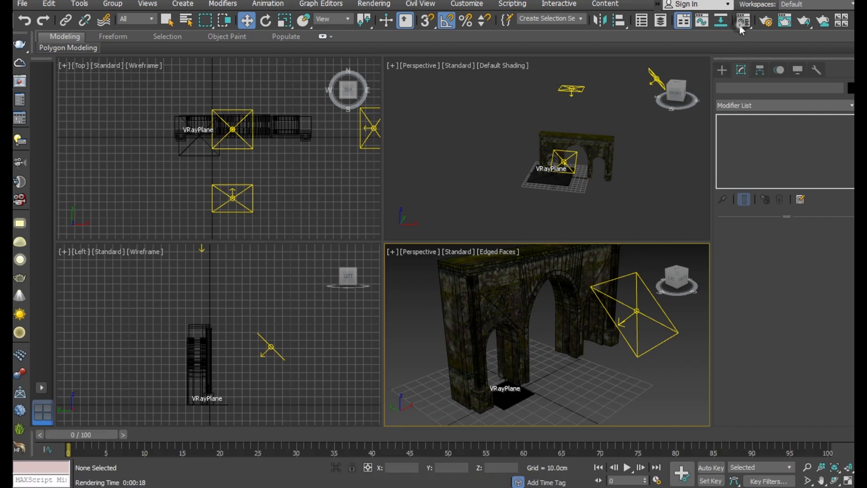
Load the NorwayForest HDR into VRayHDRI Map #8's bitmap and close the Material Editor
{"action": "key", "text": "m"}
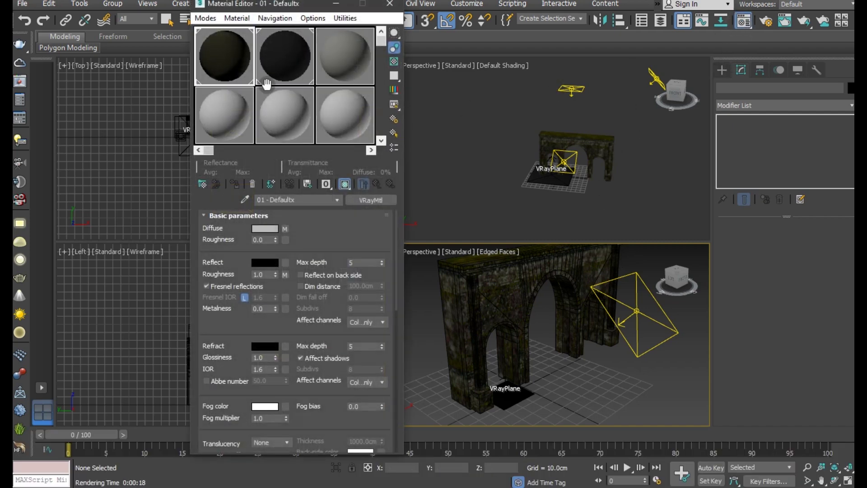
{"action": "left_click", "coordinate": [291, 58]}
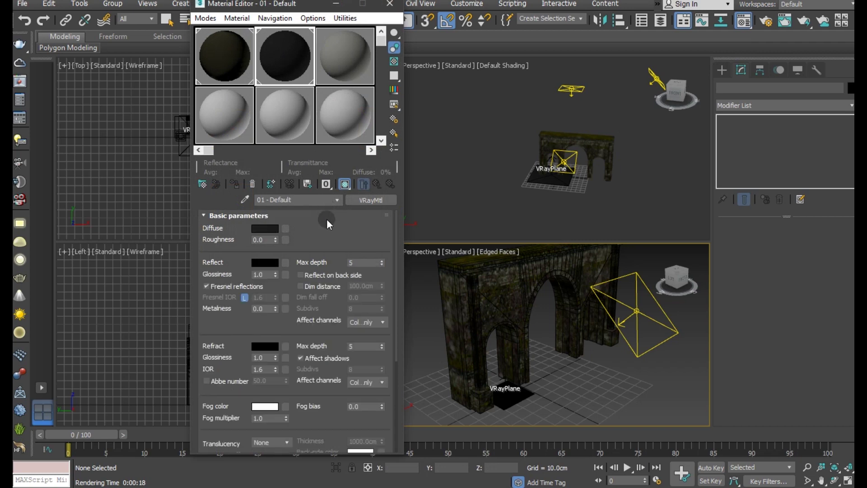
{"action": "left_click", "coordinate": [335, 50]}
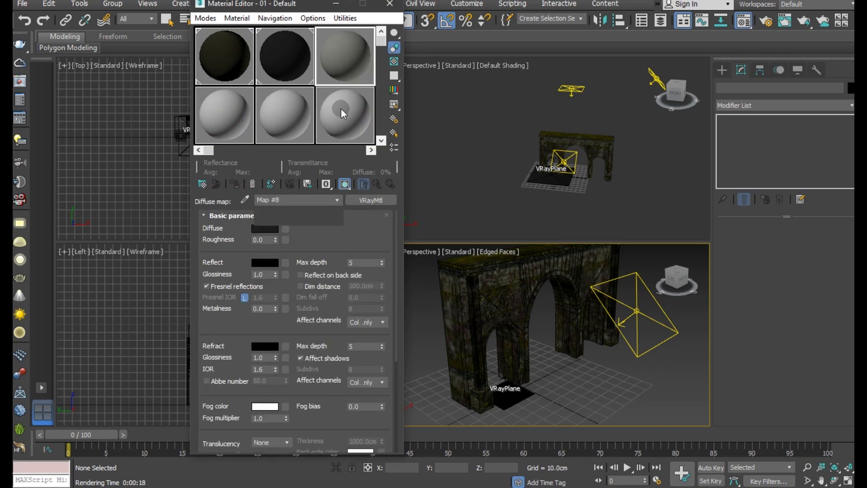
{"action": "left_click", "coordinate": [377, 184]}
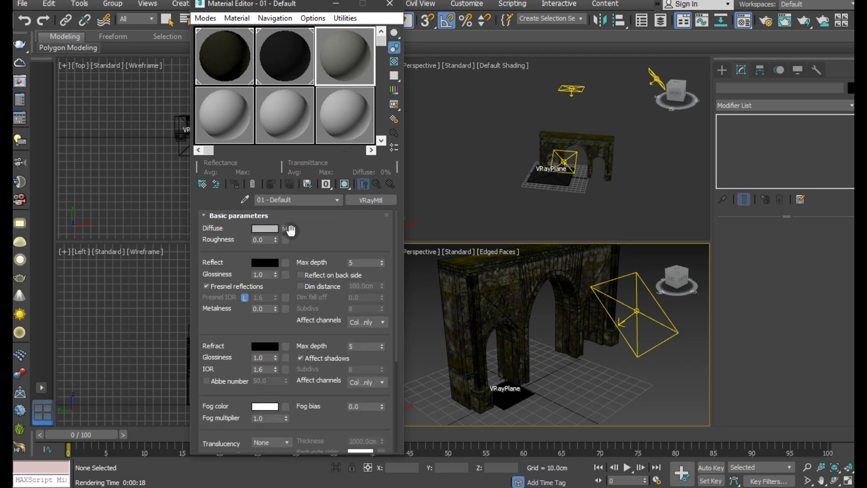
{"action": "left_click", "coordinate": [286, 229]}
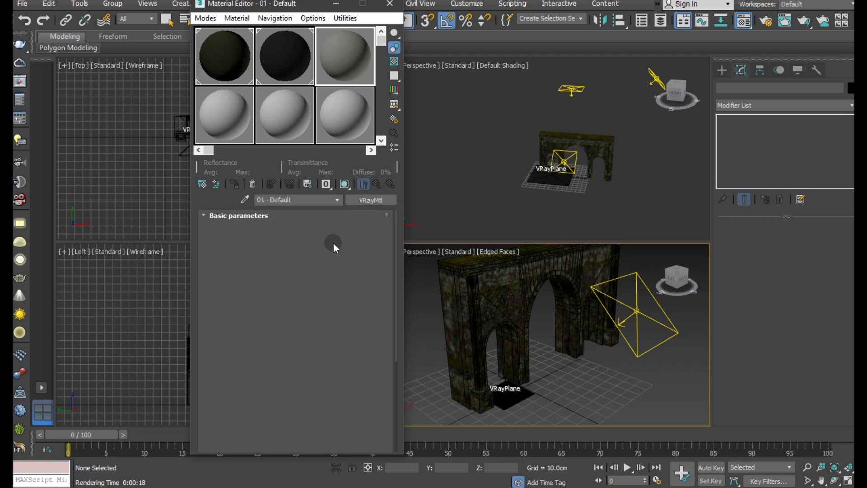
{"action": "left_click", "coordinate": [379, 233]}
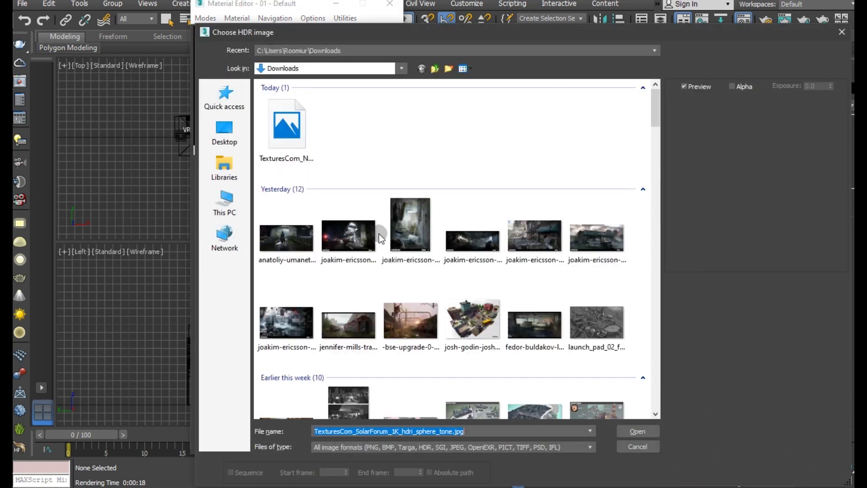
{"action": "double_click", "coordinate": [295, 135]}
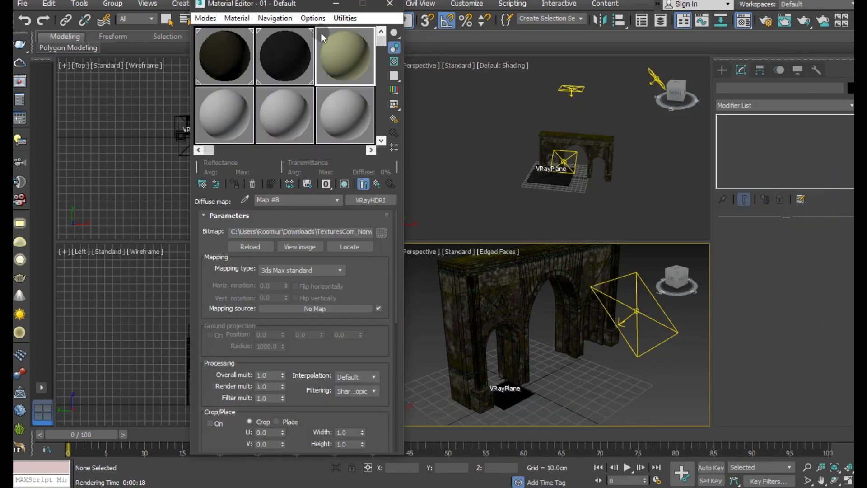
{"action": "left_click", "coordinate": [387, 5]}
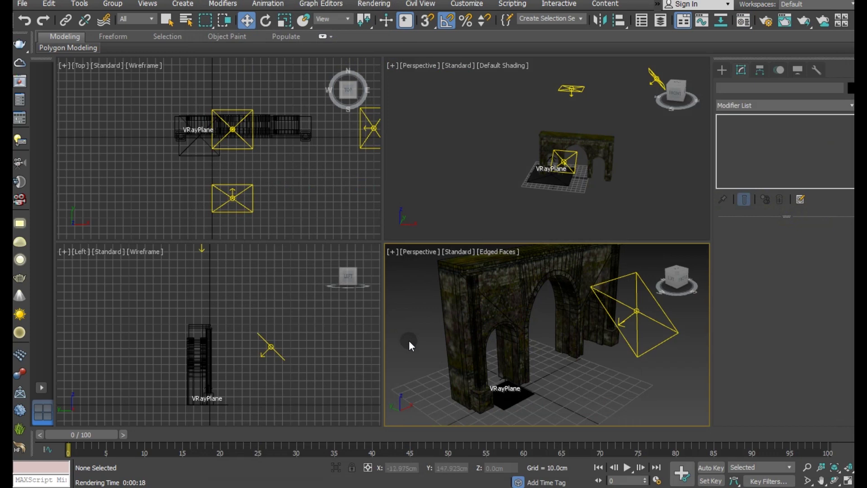
Run a V-Ray production render of the arch scene and shift the frame buffer aside
{"action": "left_click", "coordinate": [15, 52]}
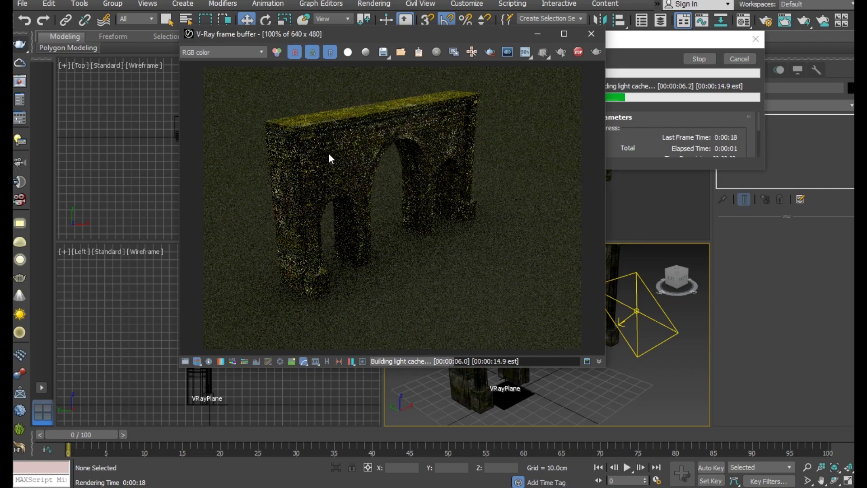
{"action": "left_click_drag", "start_coordinate": [484, 34], "coordinate": [445, 36]}
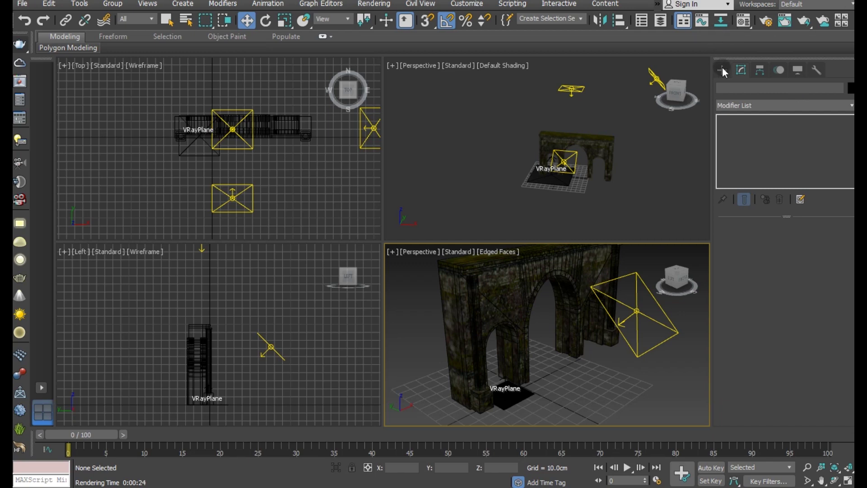
Create a VRaySun in the Left view angled down at the arch, declining the VRaySky map
{"action": "left_click", "coordinate": [724, 71]}
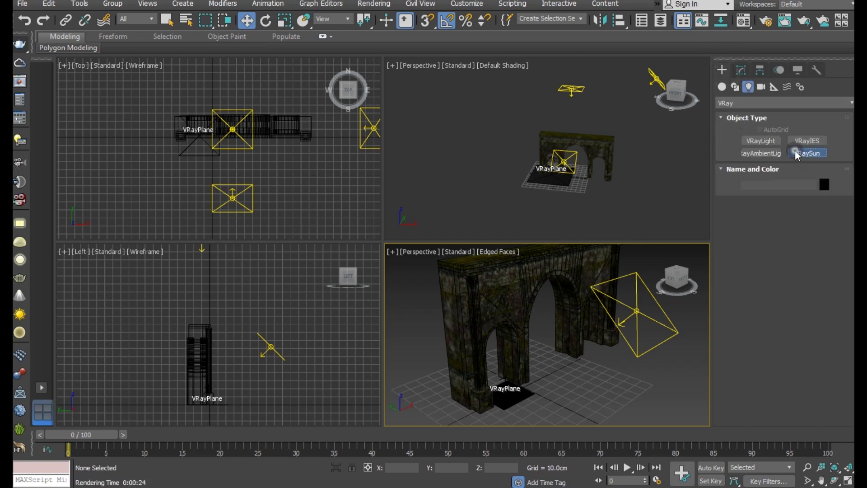
{"action": "left_click", "coordinate": [796, 154]}
{"action": "scroll", "coordinate": [153, 354], "scroll_direction": "down", "scroll_amount": 3}
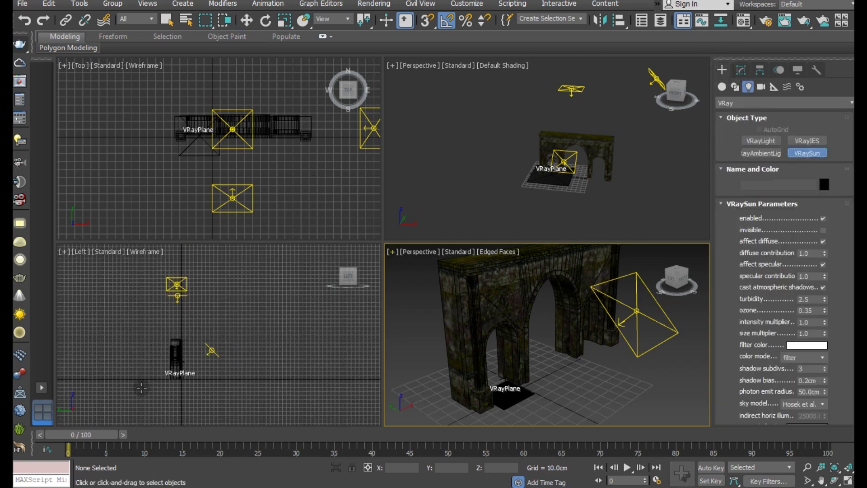
{"action": "left_click_drag", "start_coordinate": [291, 247], "coordinate": [216, 346]}
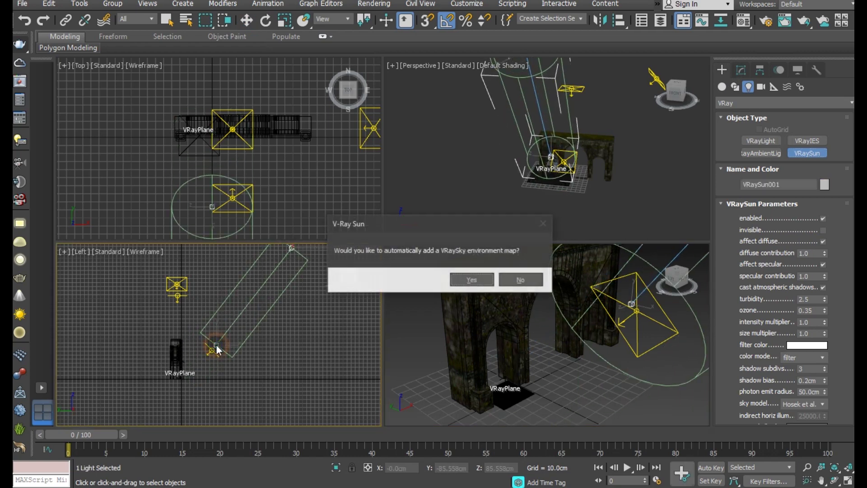
{"action": "left_click", "coordinate": [523, 282]}
{"action": "right_click", "coordinate": [527, 282]}
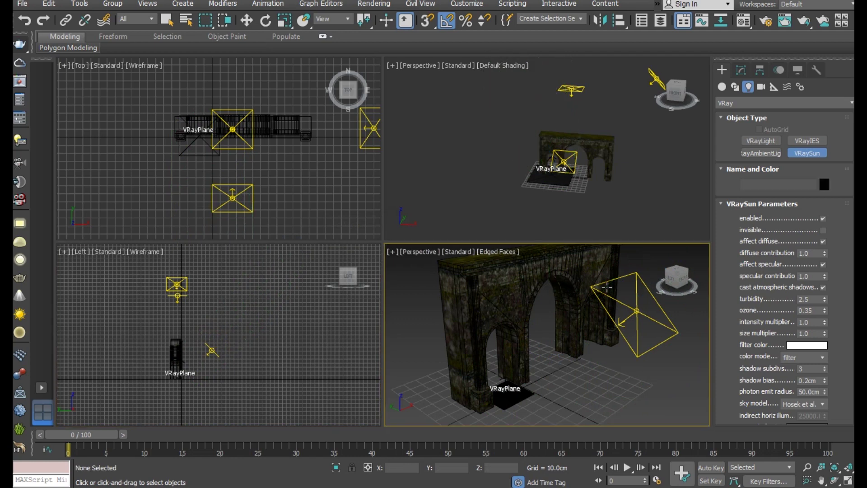
{"action": "middle_click_drag", "start_coordinate": [177, 379], "coordinate": [155, 401]}
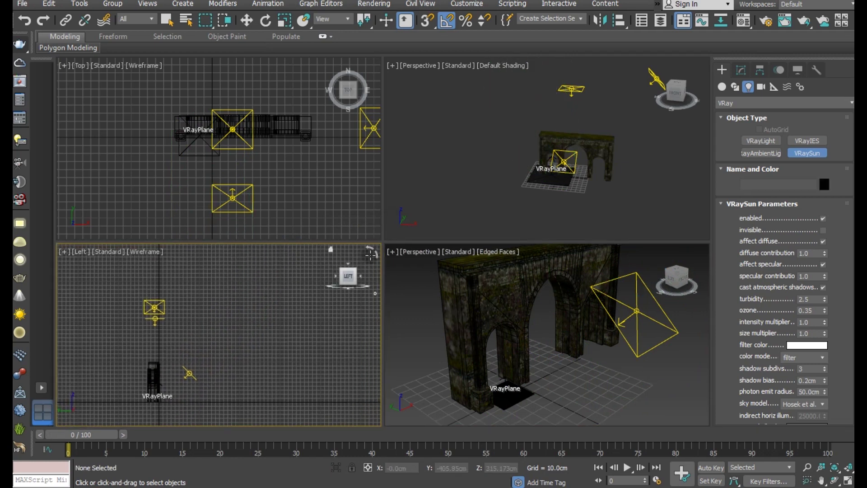
{"action": "left_click_drag", "start_coordinate": [276, 262], "coordinate": [154, 398]}
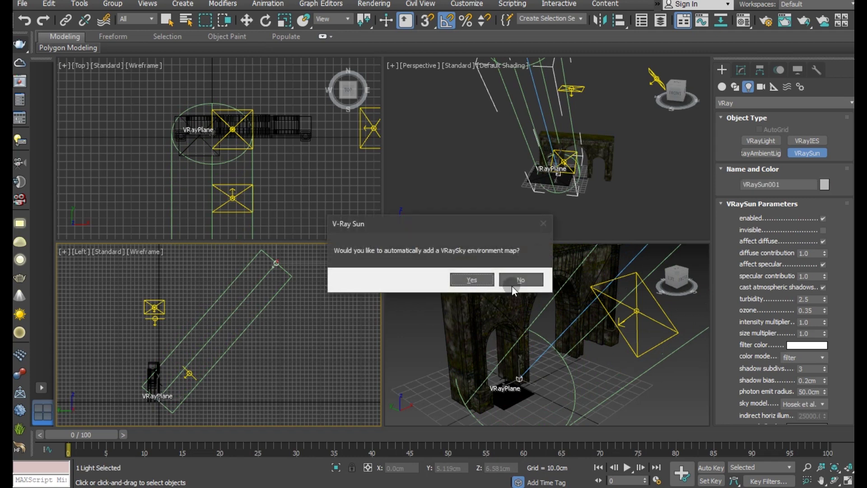
{"action": "left_click", "coordinate": [512, 285]}
Move the sun's target in the Top view to re-aim the beam across the arch
{"action": "key", "text": "w"}
{"action": "scroll", "coordinate": [253, 208], "scroll_direction": "down", "scroll_amount": 3}
{"action": "scroll", "coordinate": [263, 210], "scroll_direction": "down", "scroll_amount": 2}
{"action": "left_click", "coordinate": [210, 220]}
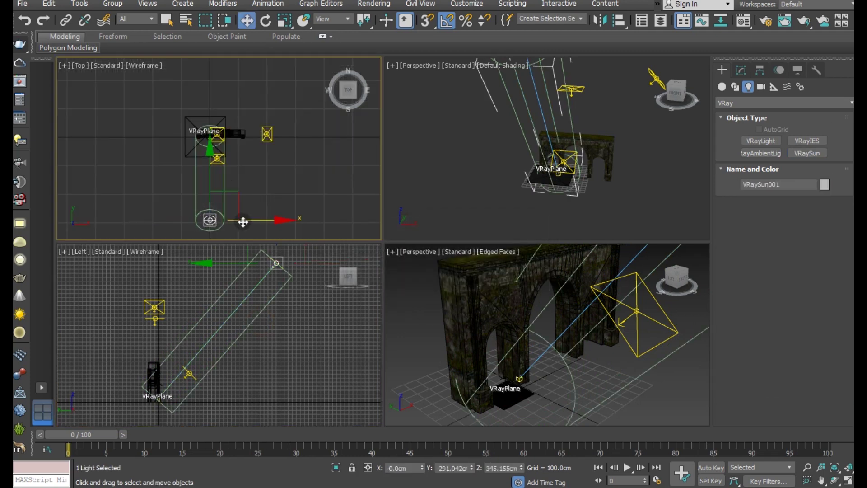
{"action": "left_click_drag", "start_coordinate": [255, 220], "coordinate": [371, 179]}
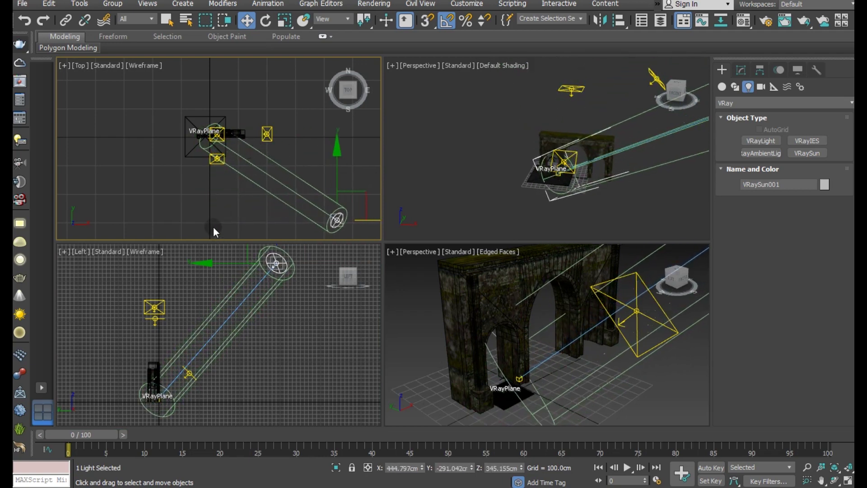
{"action": "scroll", "coordinate": [203, 136], "scroll_direction": "up", "scroll_amount": 3}
{"action": "scroll", "coordinate": [220, 138], "scroll_direction": "up", "scroll_amount": 3}
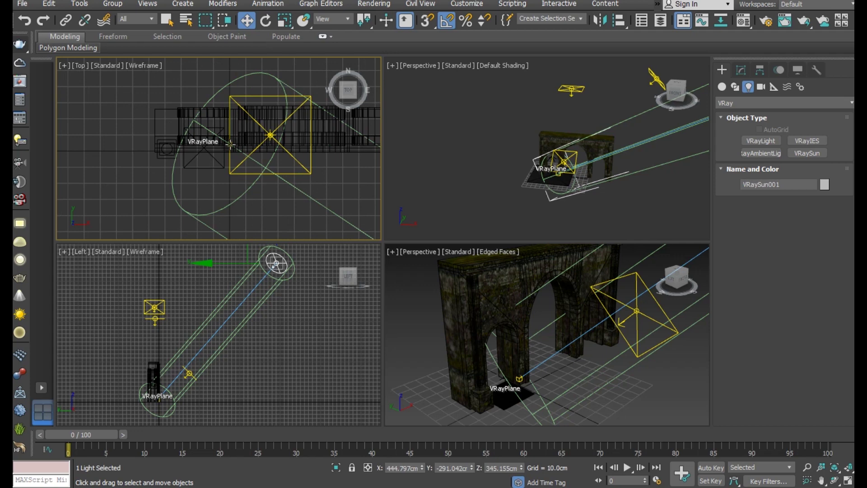
Select VRaySun001.Target and shift it along X to the arch base
{"action": "left_click", "coordinate": [231, 145]}
{"action": "scroll", "coordinate": [229, 145], "scroll_direction": "up", "scroll_amount": 3}
{"action": "scroll", "coordinate": [228, 142], "scroll_direction": "up", "scroll_amount": 3}
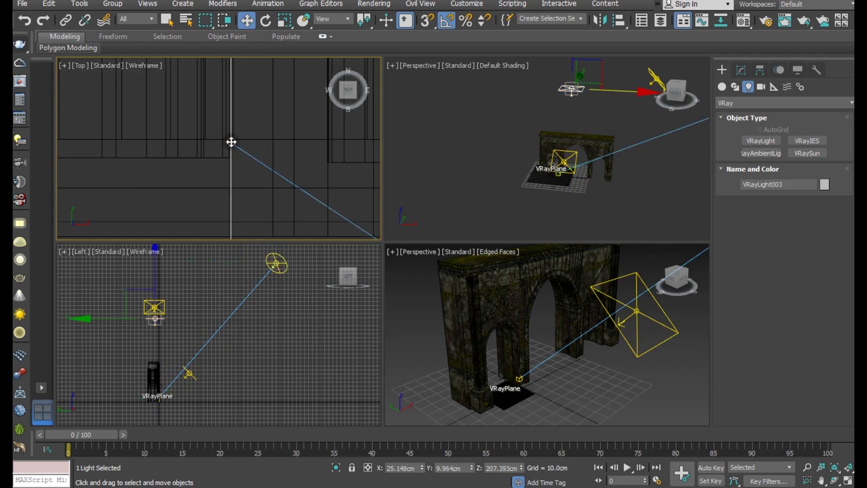
{"action": "left_click", "coordinate": [227, 141]}
{"action": "scroll", "coordinate": [230, 143], "scroll_direction": "up", "scroll_amount": 3}
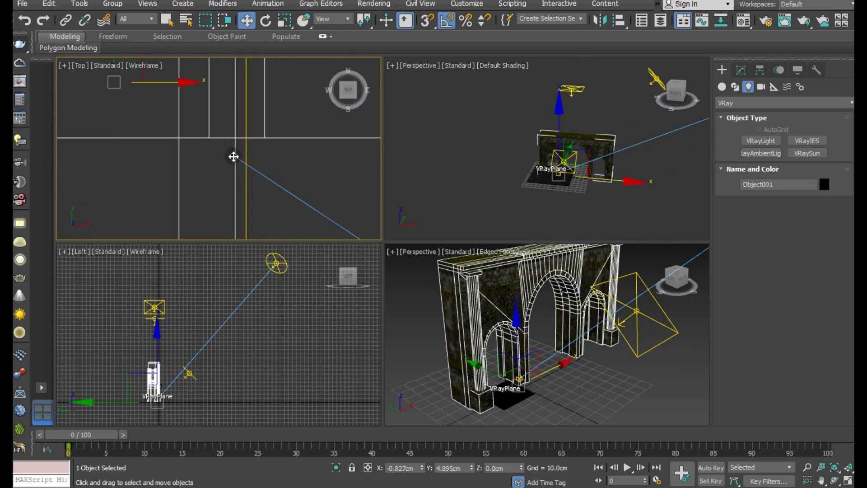
{"action": "left_click", "coordinate": [233, 156]}
{"action": "scroll", "coordinate": [137, 156], "scroll_direction": "down", "scroll_amount": 3}
{"action": "scroll", "coordinate": [154, 145], "scroll_direction": "down", "scroll_amount": 3}
{"action": "scroll", "coordinate": [158, 139], "scroll_direction": "down", "scroll_amount": 2}
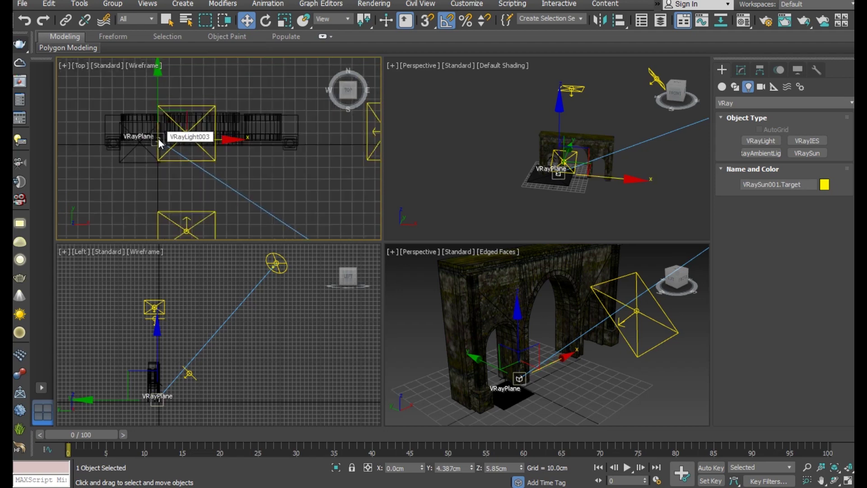
{"action": "left_click_drag", "start_coordinate": [227, 141], "coordinate": [271, 138]}
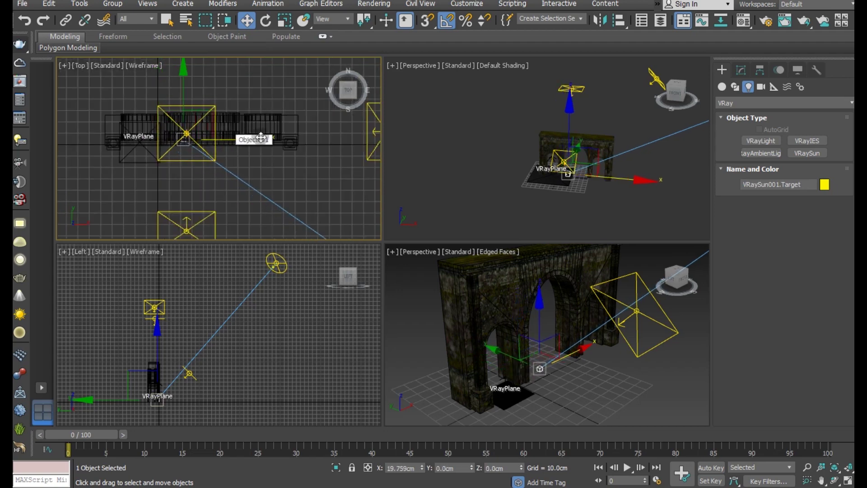
{"action": "scroll", "coordinate": [123, 174], "scroll_direction": "down", "scroll_amount": 2}
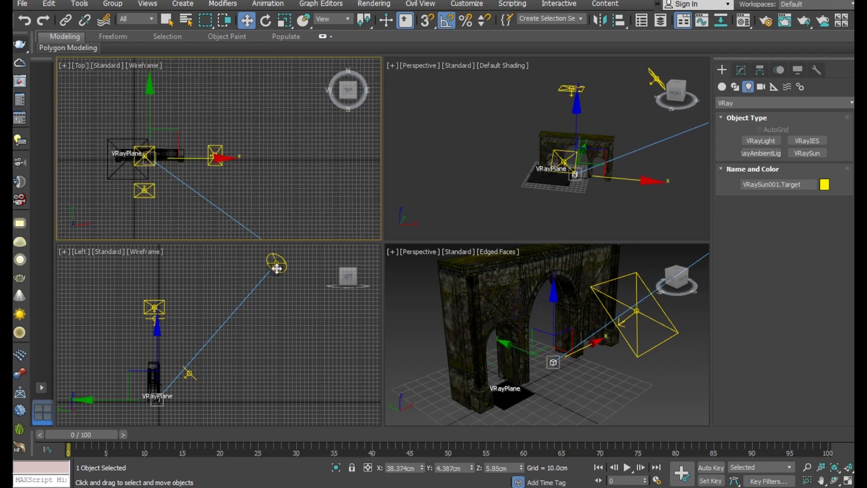
Select VRaySun001 and lower its intensity multiplier in the Modify panel
{"action": "left_click", "coordinate": [276, 264]}
{"action": "left_click", "coordinate": [739, 72]}
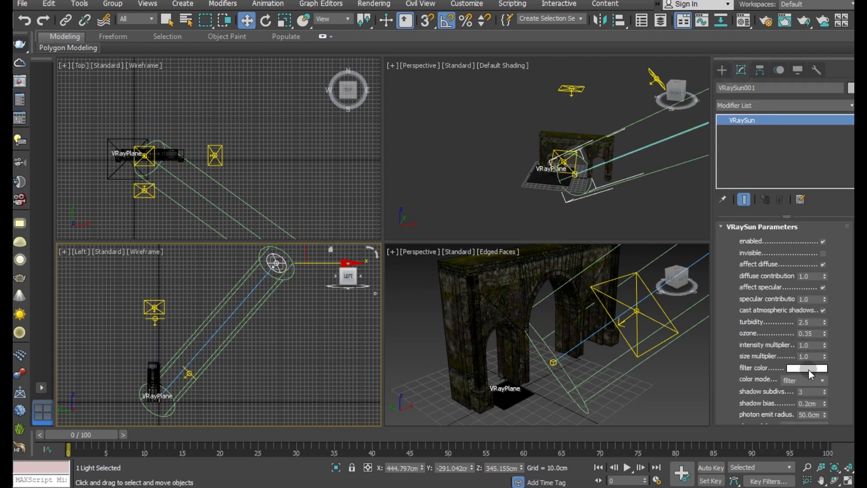
{"action": "double_click", "coordinate": [808, 345]}
{"action": "type", "text": "1"}
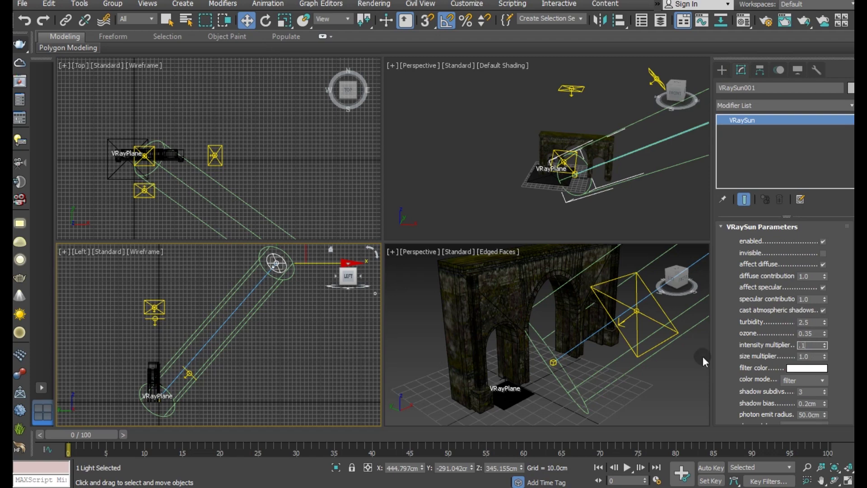
{"action": "left_click", "coordinate": [650, 387]}
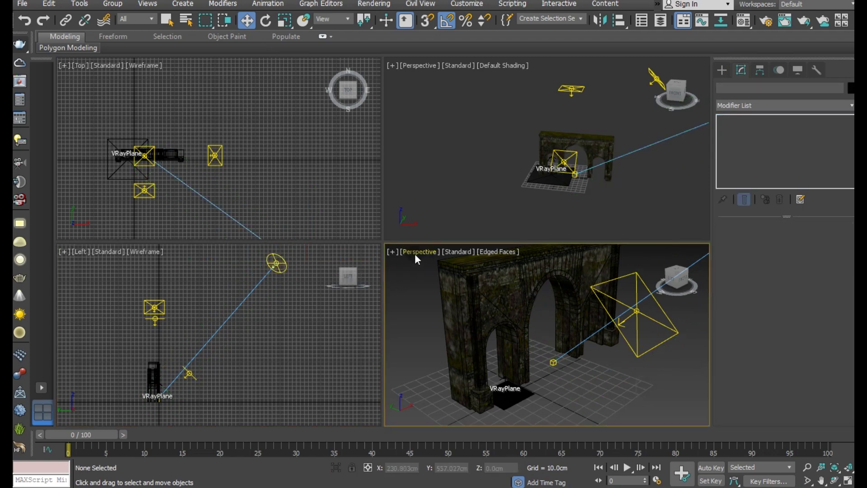
{"action": "left_click", "coordinate": [415, 254]}
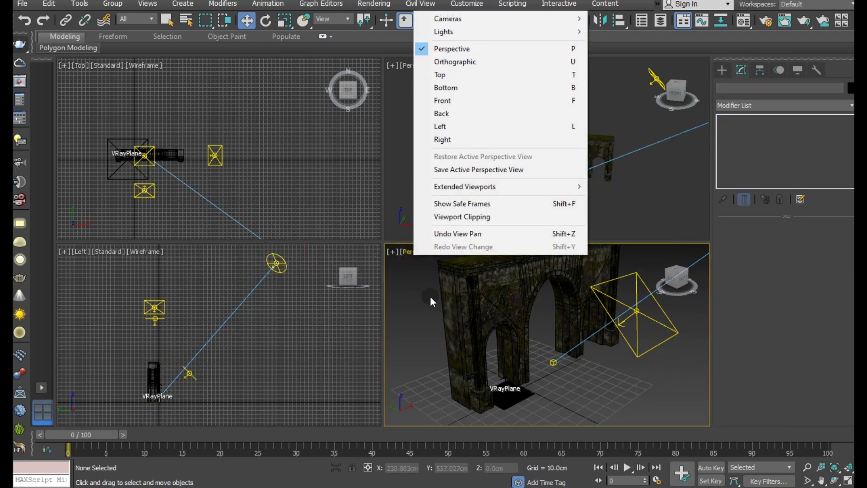
Switch the lower perspective view's shading to a live V-Ray IPR render
{"action": "left_click", "coordinate": [428, 298]}
{"action": "left_click", "coordinate": [451, 250]}
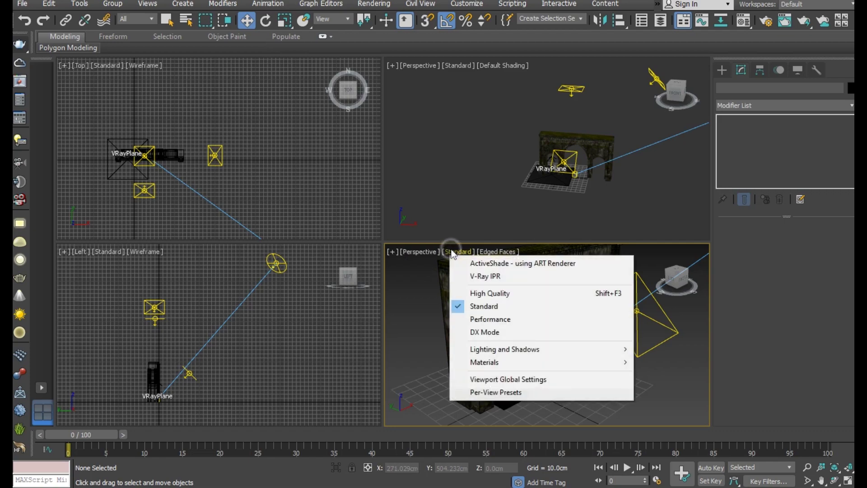
{"action": "left_click", "coordinate": [478, 274]}
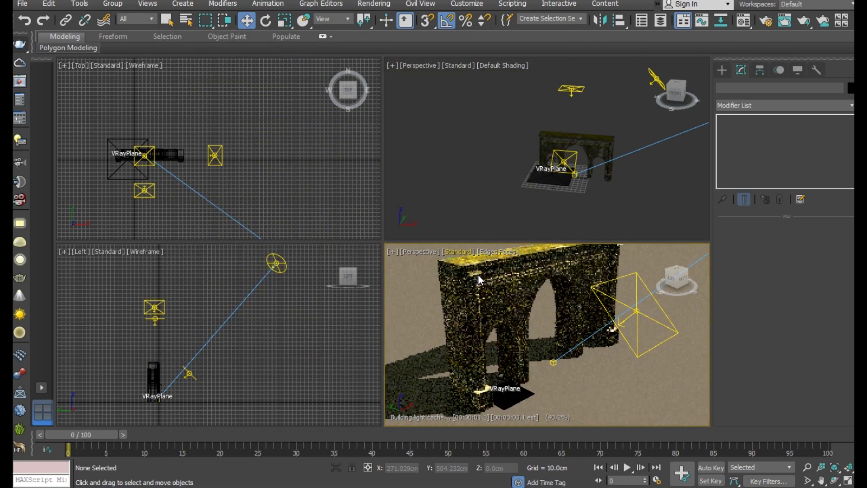
Select VRaySun001 and drag it left and down in the Top view
{"action": "scroll", "coordinate": [218, 114], "scroll_direction": "down", "scroll_amount": 3}
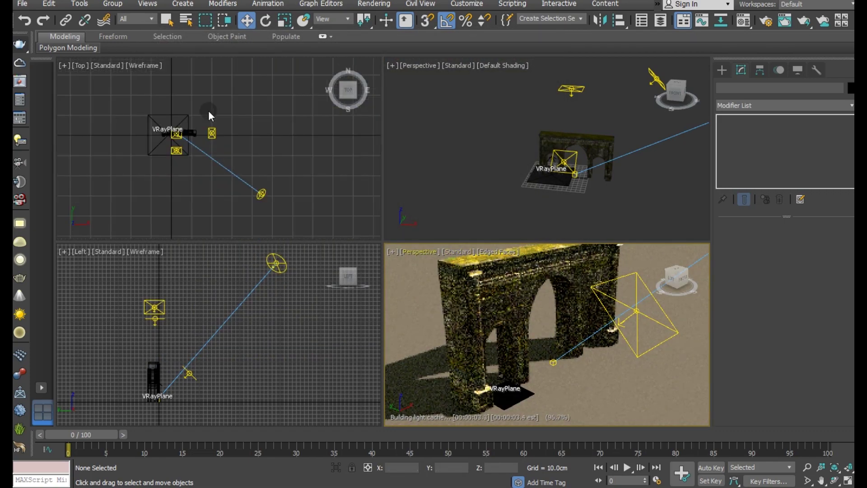
{"action": "left_click", "coordinate": [264, 195]}
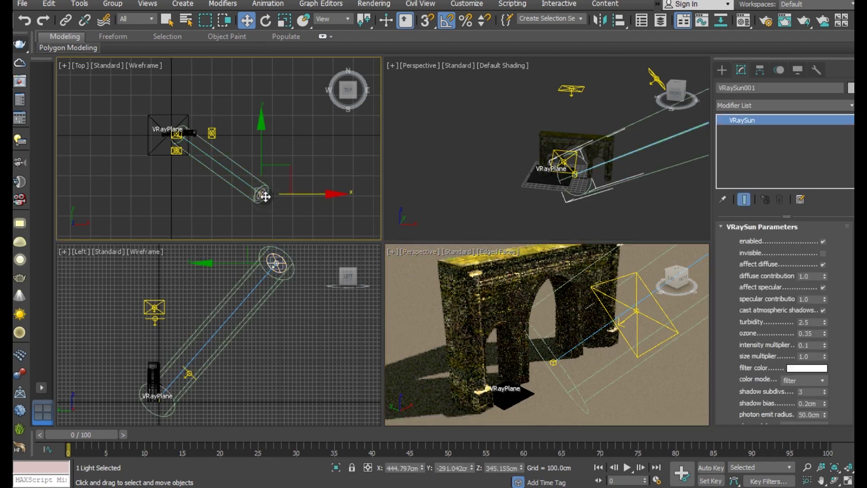
{"action": "left_click_drag", "start_coordinate": [266, 196], "coordinate": [273, 202]}
{"action": "left_click_drag", "start_coordinate": [228, 148], "coordinate": [247, 213]}
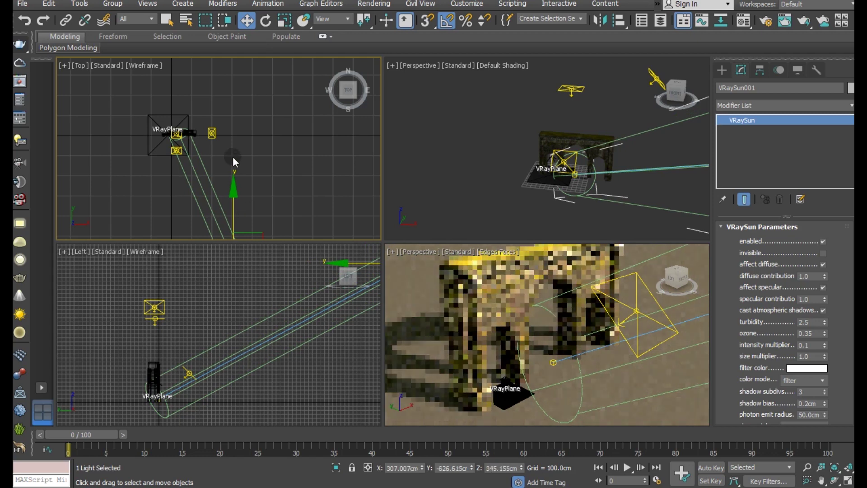
Shift VRaySun001 along X and Y in the Top view while watching the IPR
{"action": "mouse_move", "coordinate": [277, 212]}
{"action": "left_mouse_down"}
{"action": "mouse_move", "coordinate": [261, 215]}
{"action": "mouse_move", "coordinate": [311, 205]}
{"action": "left_mouse_up"}
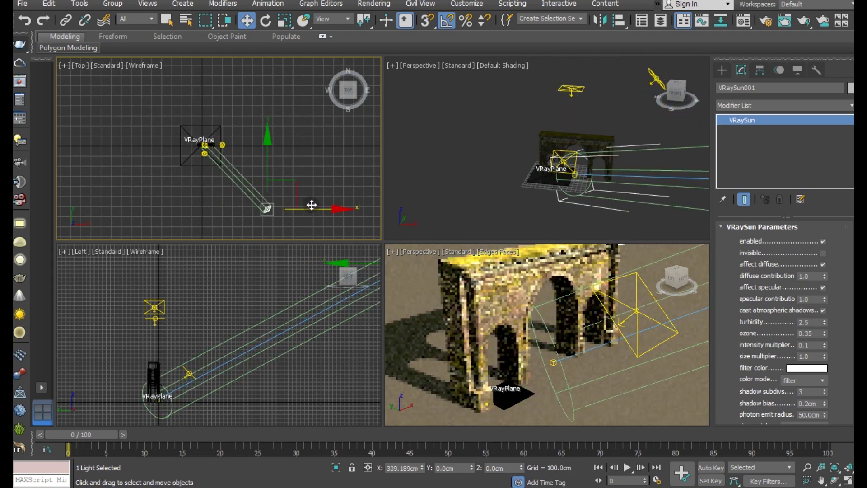
{"action": "left_click_drag", "start_coordinate": [312, 205], "coordinate": [281, 205]}
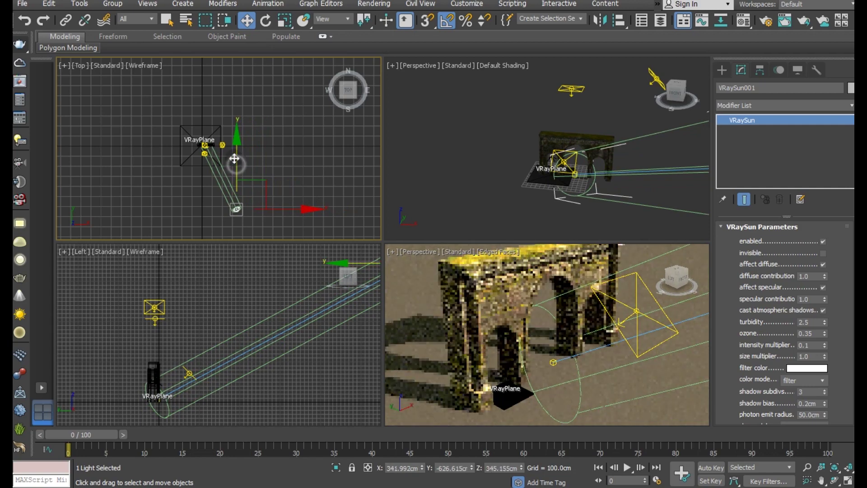
{"action": "left_click_drag", "start_coordinate": [237, 165], "coordinate": [231, 154]}
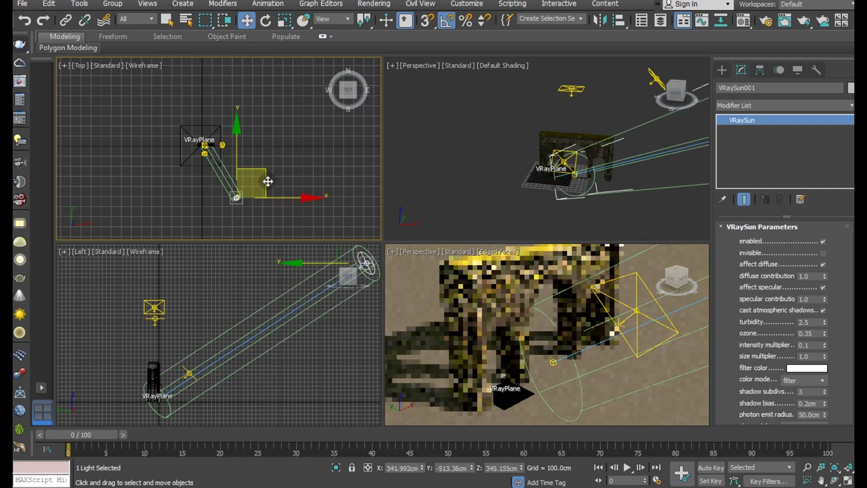
{"action": "left_click_drag", "start_coordinate": [239, 149], "coordinate": [237, 161]}
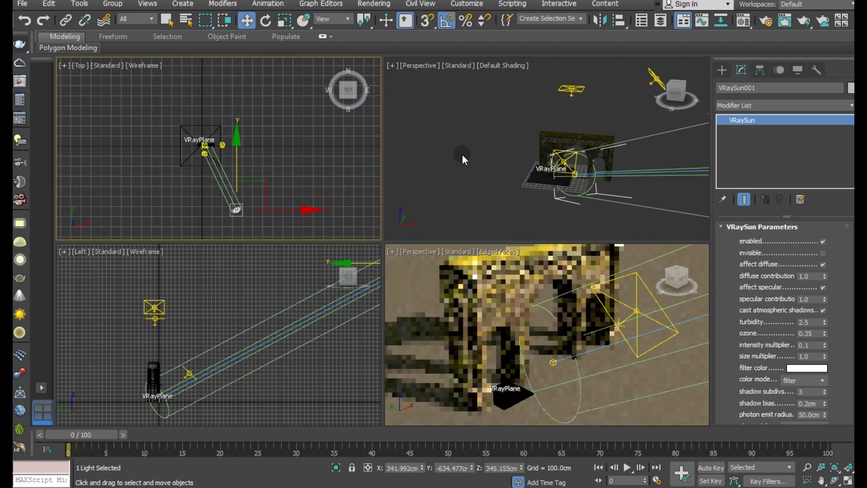
{"action": "scroll", "coordinate": [457, 172], "scroll_direction": "down", "scroll_amount": 3}
Orbit the upper perspective view to a side angle and swing the sun far left, then back right
{"action": "mouse_move", "coordinate": [459, 175]}
{"action": "middle_mouse_down", "text": "alt"}
{"action": "mouse_move", "coordinate": [495, 189]}
{"action": "mouse_move", "coordinate": [625, 191]}
{"action": "mouse_move", "coordinate": [627, 161]}
{"action": "mouse_move", "coordinate": [564, 162]}
{"action": "mouse_move", "coordinate": [475, 198]}
{"action": "mouse_move", "coordinate": [500, 166]}
{"action": "mouse_move", "coordinate": [495, 156]}
{"action": "middle_mouse_up", "text": "alt"}
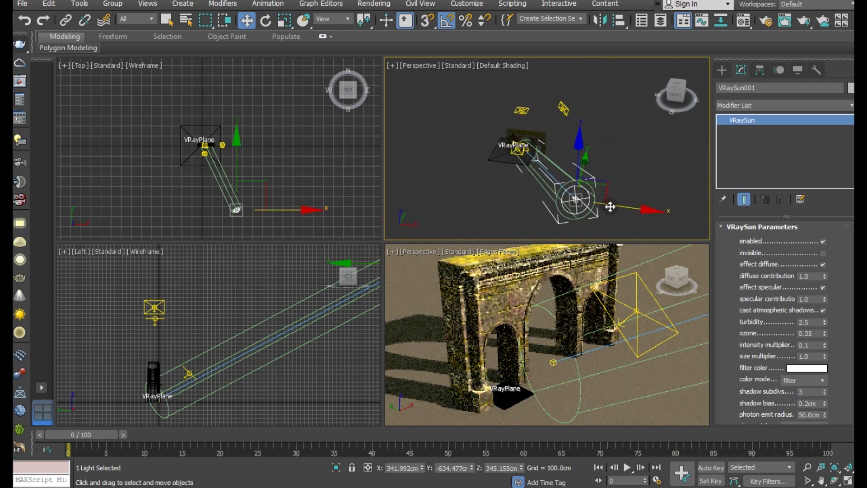
{"action": "left_click_drag", "start_coordinate": [626, 207], "coordinate": [615, 206]}
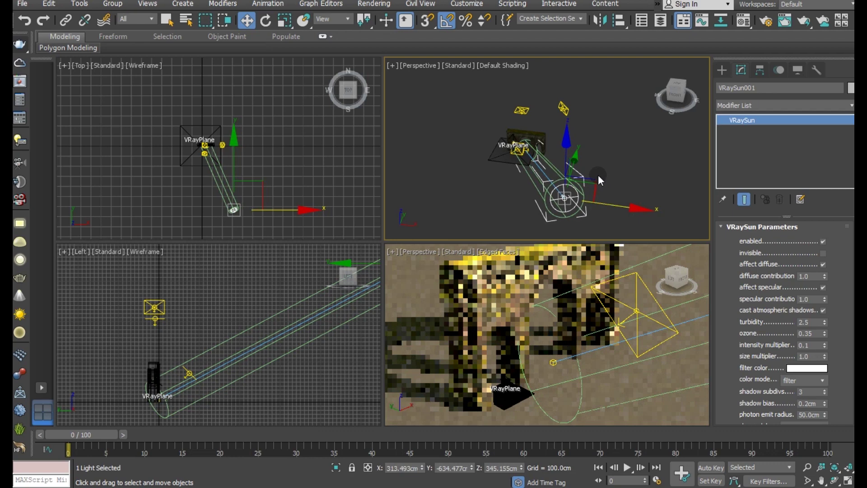
{"action": "left_click_drag", "start_coordinate": [623, 207], "coordinate": [396, 183]}
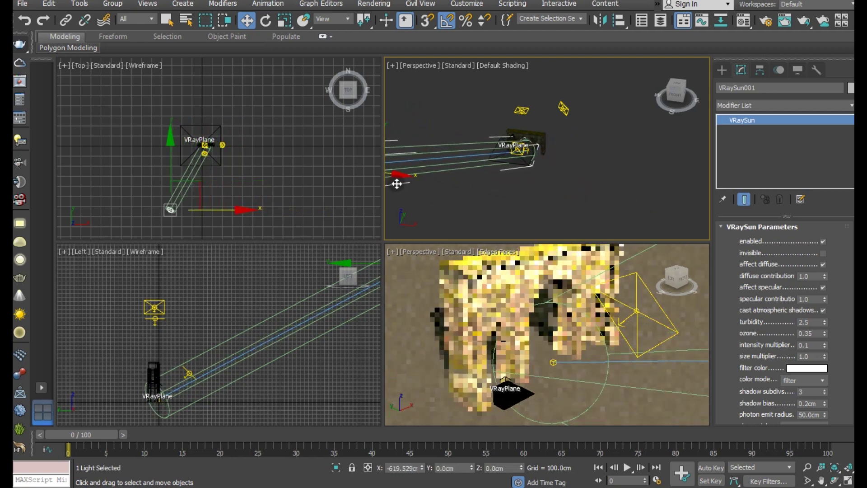
{"action": "mouse_move", "coordinate": [395, 183]}
{"action": "left_mouse_down"}
{"action": "mouse_move", "coordinate": [660, 184]}
{"action": "mouse_move", "coordinate": [639, 182]}
{"action": "left_mouse_up"}
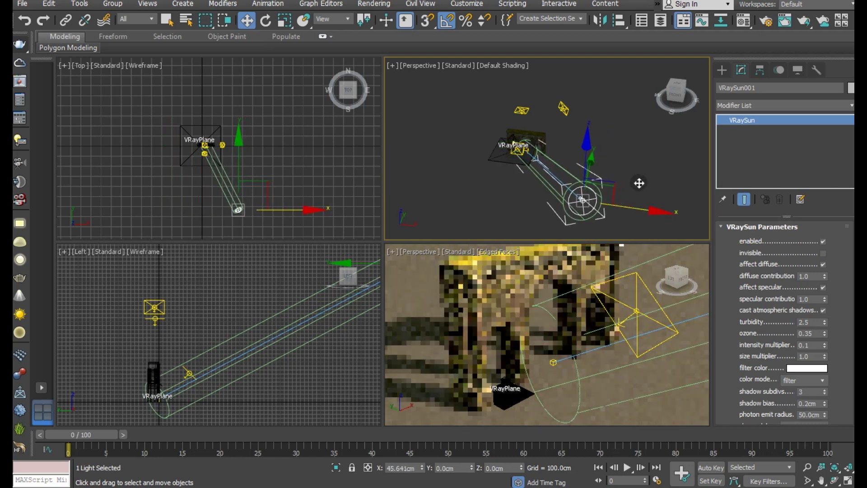
{"action": "left_click", "coordinate": [807, 380]}
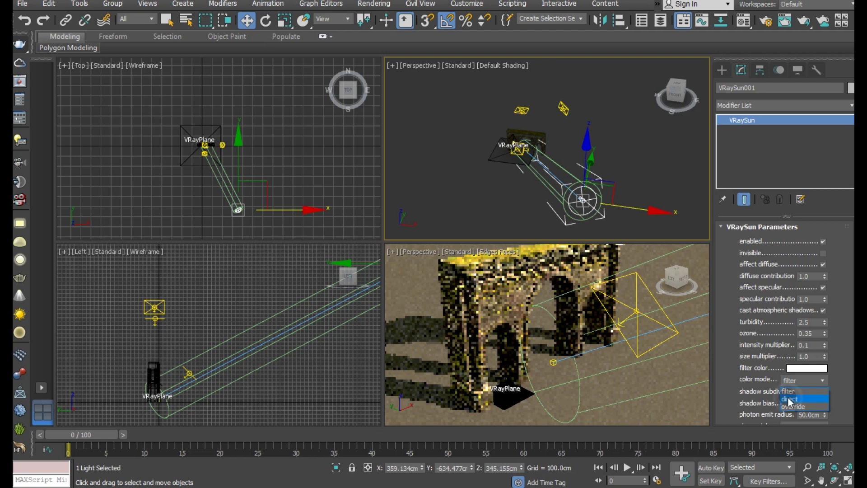
Set VRaySun001's colour mode to direct and its intensity multiplier to 1.0
{"action": "left_click", "coordinate": [790, 400]}
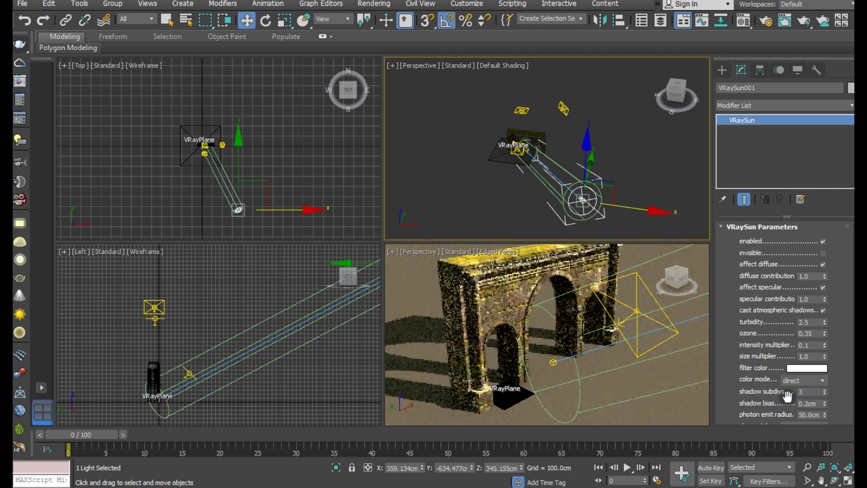
{"action": "left_click", "coordinate": [663, 409]}
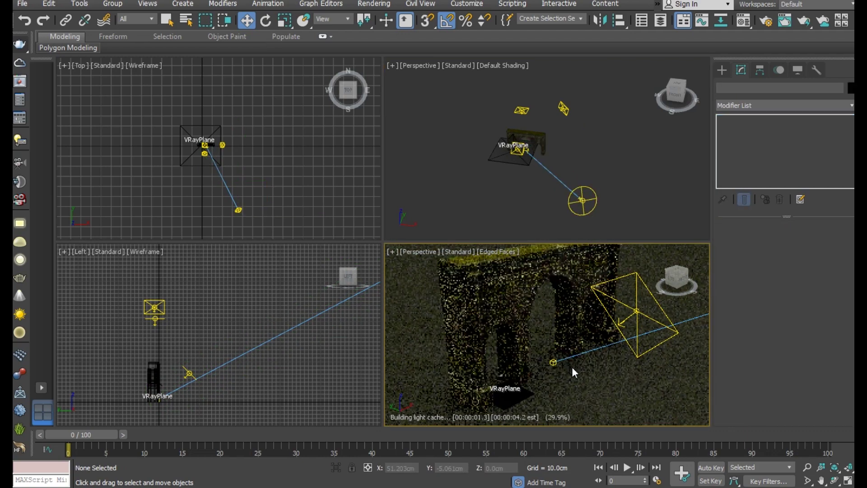
{"action": "left_click", "coordinate": [240, 210]}
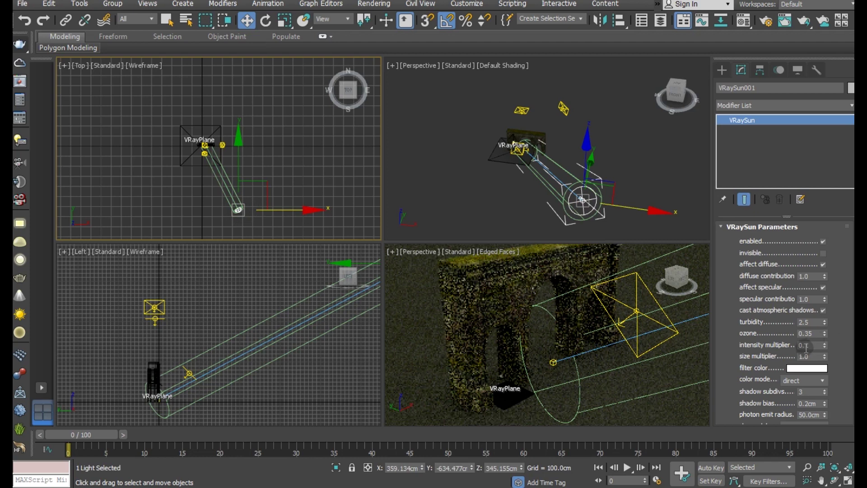
{"action": "double_click", "coordinate": [809, 345]}
{"action": "type", "text": "1"}
{"action": "left_click_drag", "start_coordinate": [741, 360], "coordinate": [732, 350]}
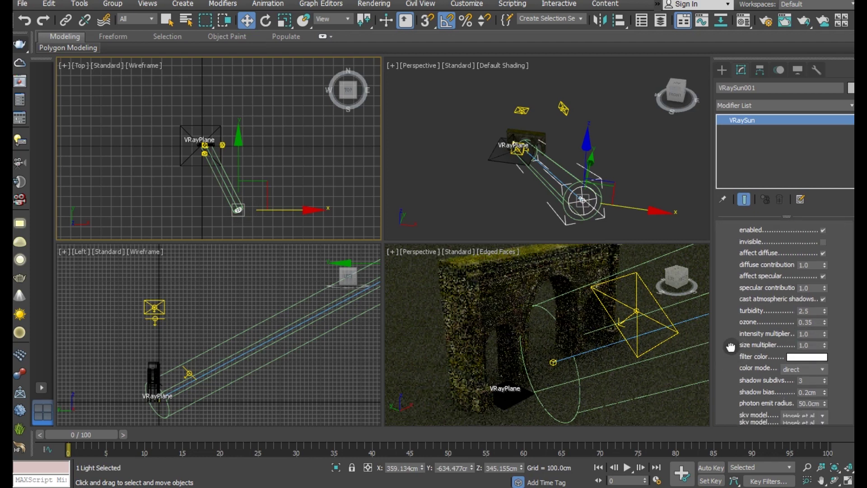
Activate the live-rendered perspective view and maximize it to fill the workspace
{"action": "middle_click", "coordinate": [668, 369]}
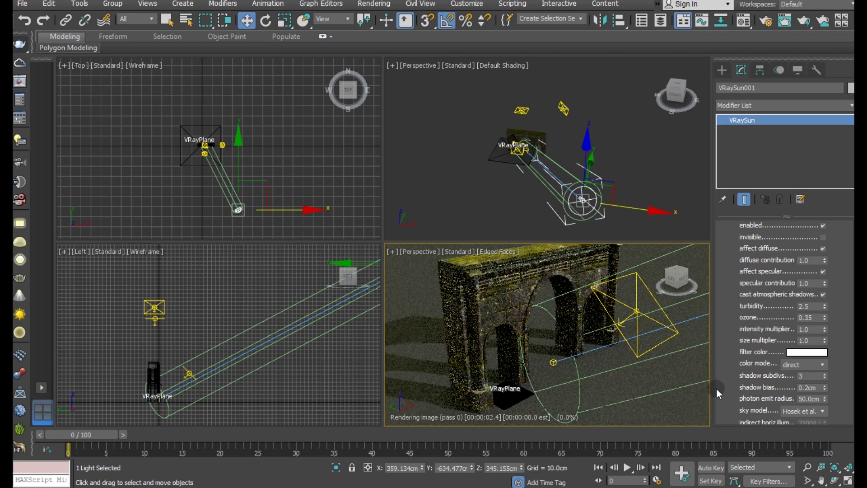
{"action": "mouse_move", "coordinate": [725, 387]}
{"action": "left_mouse_down"}
{"action": "mouse_move", "coordinate": [730, 309]}
{"action": "mouse_move", "coordinate": [723, 348]}
{"action": "left_mouse_up"}
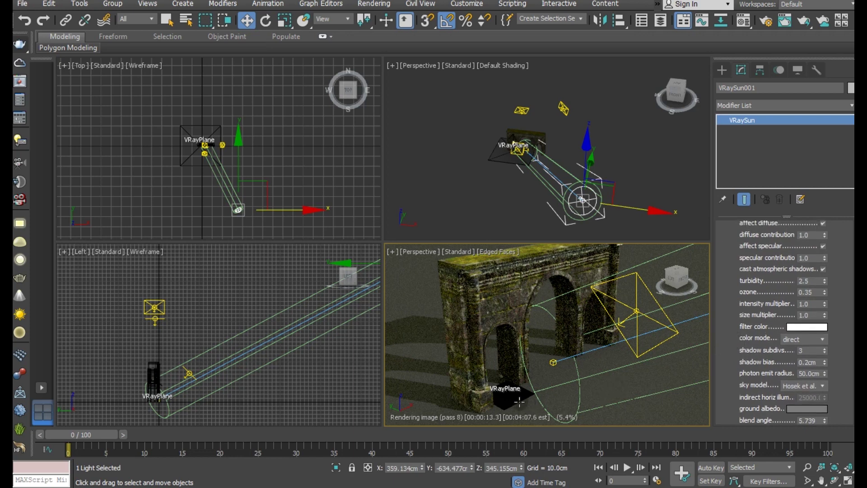
{"action": "left_click", "coordinate": [848, 480]}
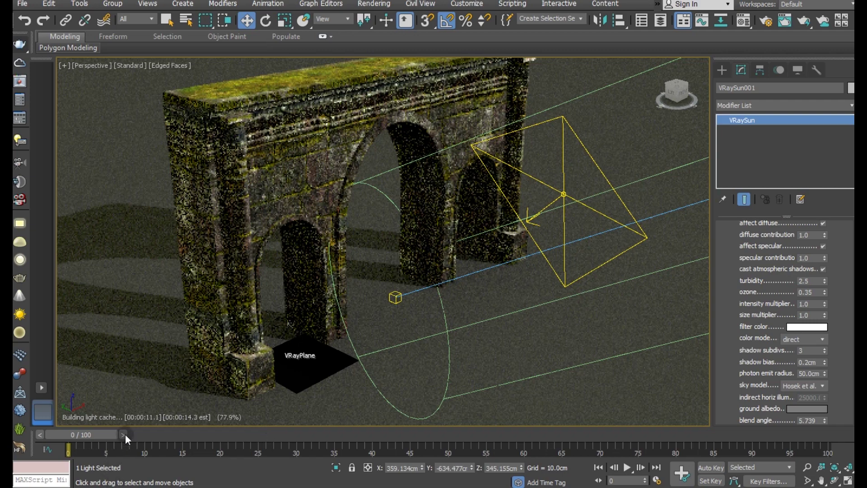
Set the arch material's diffuse to a Multiply (color) map, found by searching 'multip'
{"action": "key", "text": "m"}
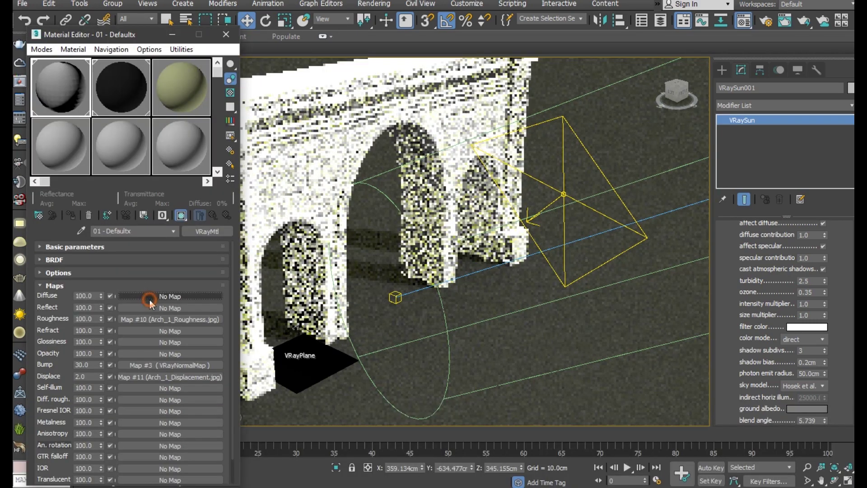
{"action": "left_click", "coordinate": [151, 297]}
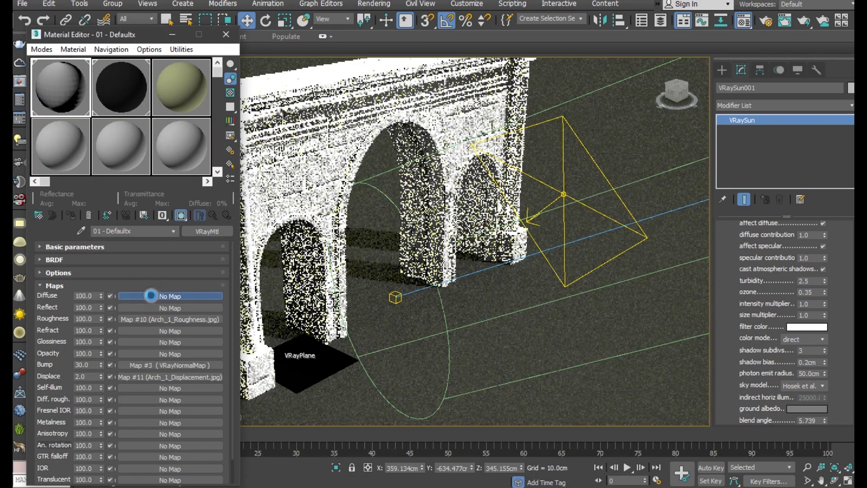
{"action": "left_click", "coordinate": [326, 65]}
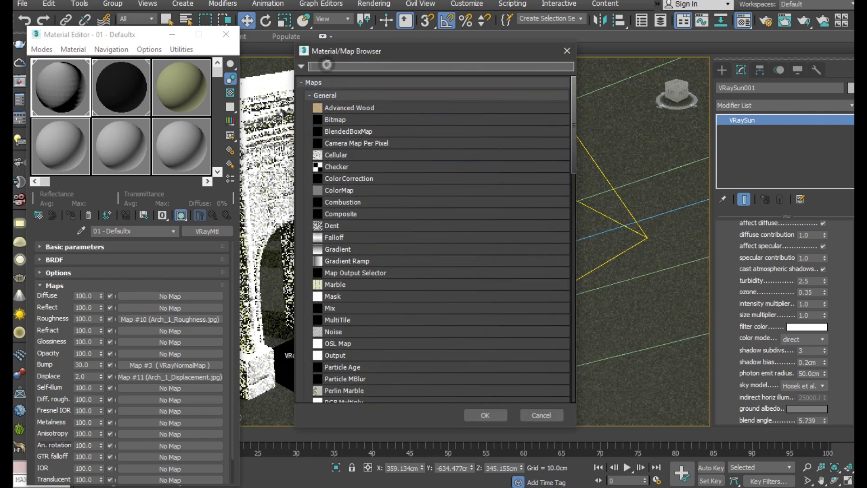
{"action": "type", "text": "multi"}
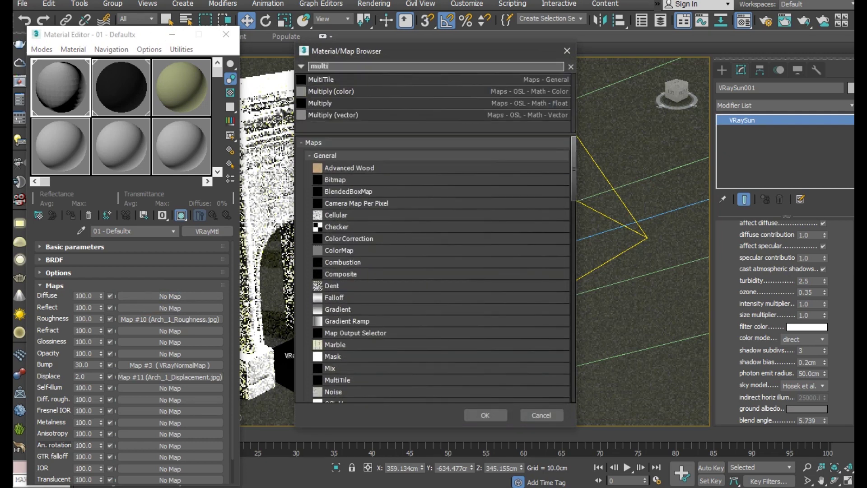
{"action": "type", "text": "p"}
{"action": "left_click", "coordinate": [346, 82]}
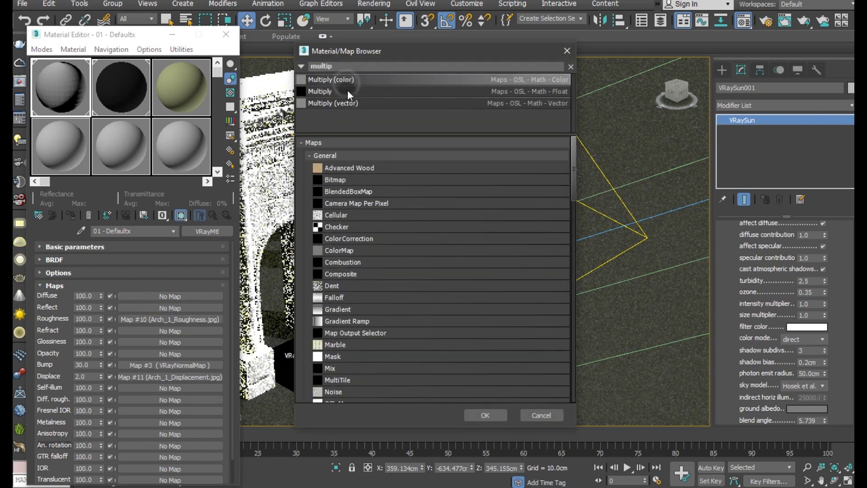
{"action": "left_click", "coordinate": [477, 410]}
Add an empty Bitmap to the Multiply map's input A without choosing a file
{"action": "left_click", "coordinate": [180, 337]}
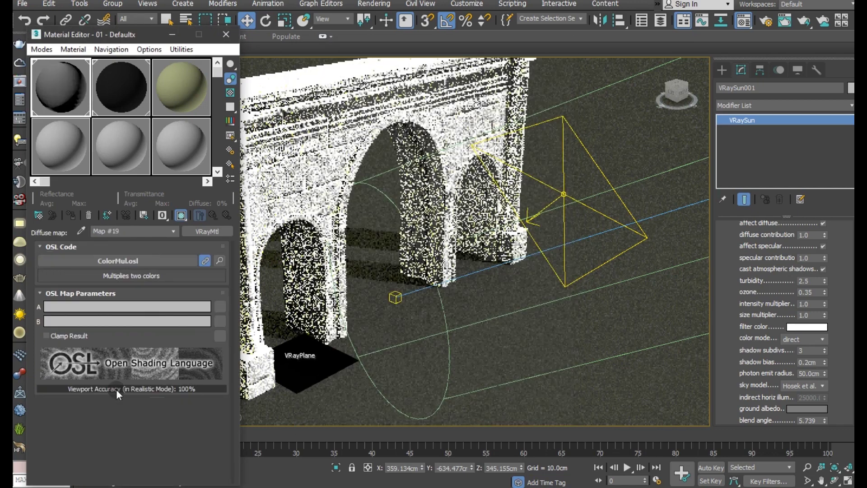
{"action": "left_click", "coordinate": [221, 306]}
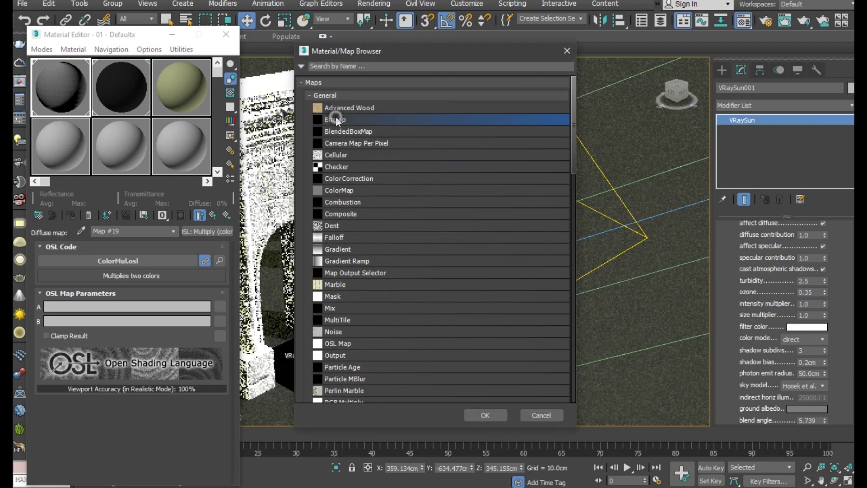
{"action": "double_click", "coordinate": [335, 119]}
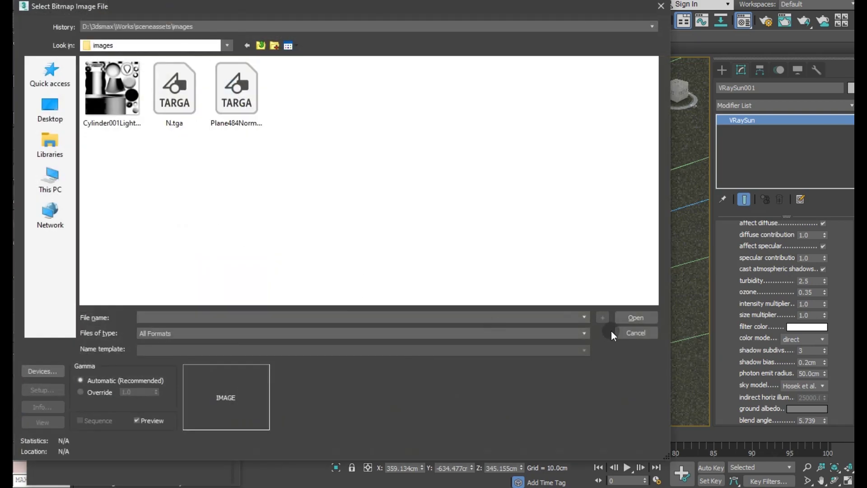
{"action": "left_click", "coordinate": [619, 331]}
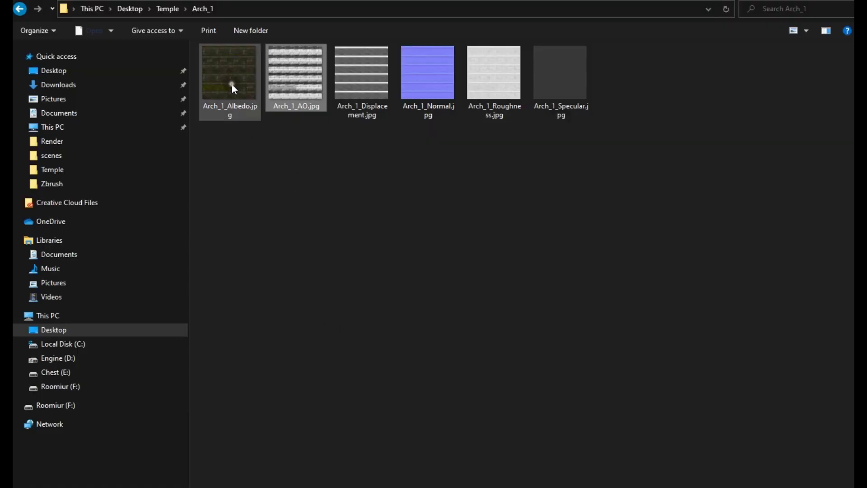
Drag Arch_1_Albedo.jpg from File Explorer into input A's bitmap
{"action": "left_click_drag", "start_coordinate": [231, 83], "coordinate": [375, 485]}
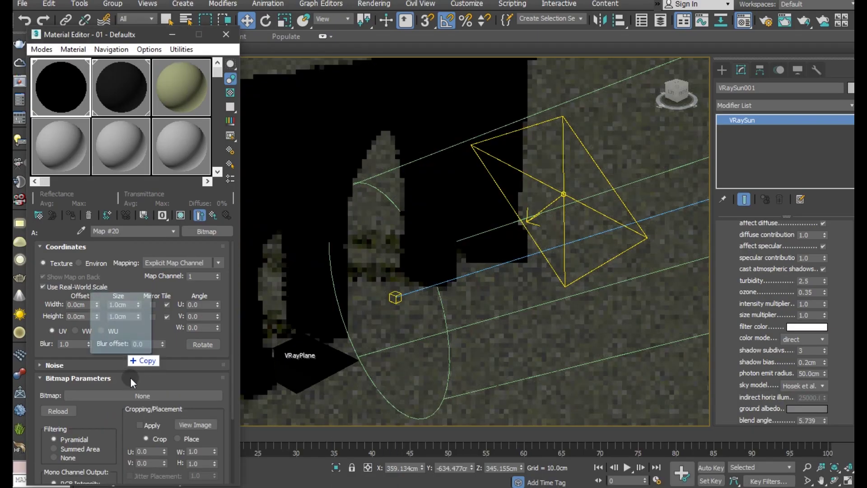
{"action": "left_click_drag", "start_coordinate": [375, 485], "coordinate": [136, 394]}
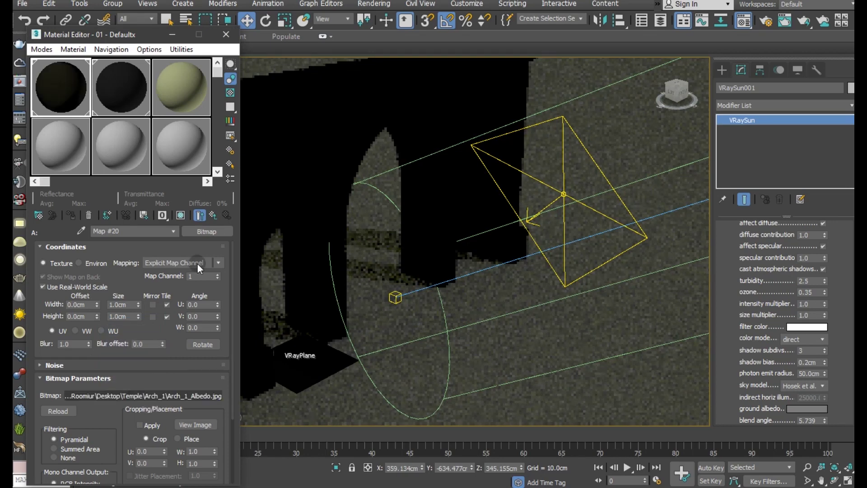
{"action": "left_click", "coordinate": [212, 216]}
Add a Bitmap to input B and load Arch_1_AO.jpg into it from File Explorer
{"action": "left_click", "coordinate": [217, 321]}
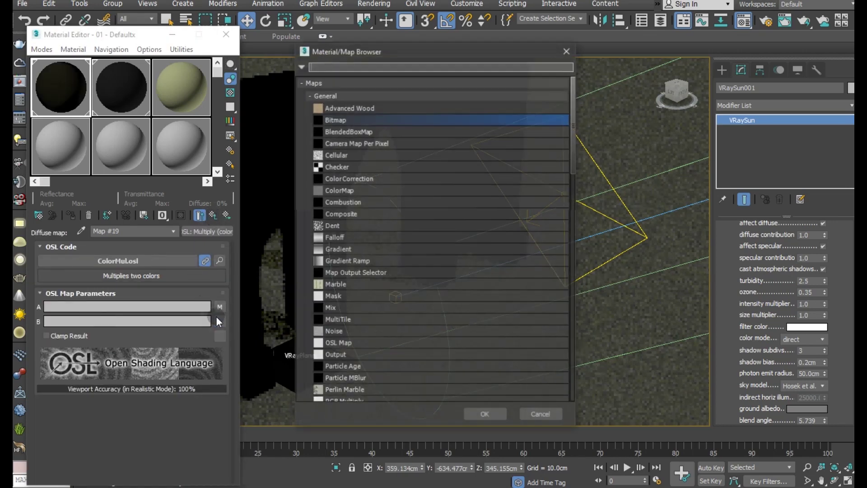
{"action": "double_click", "coordinate": [327, 121]}
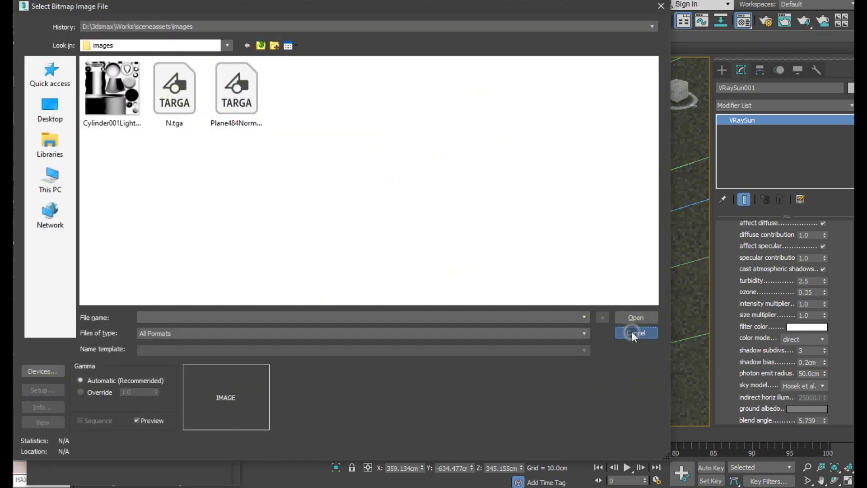
{"action": "left_click", "coordinate": [633, 332]}
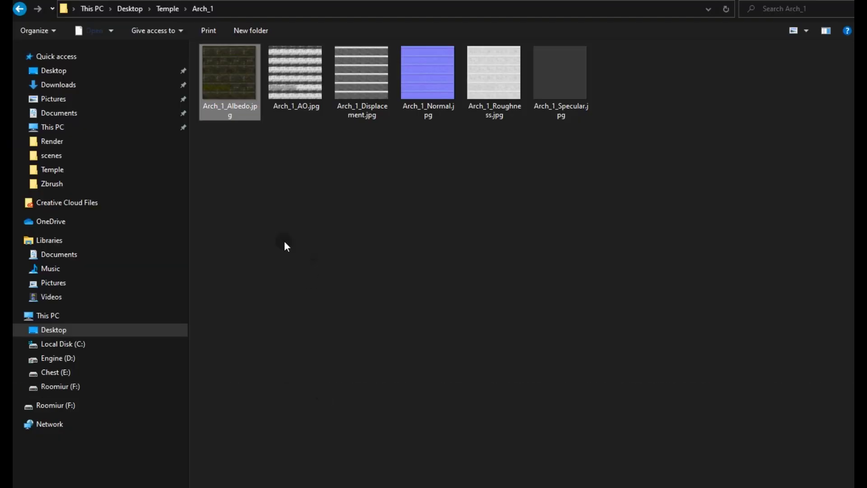
{"action": "left_click_drag", "start_coordinate": [305, 125], "coordinate": [310, 450]}
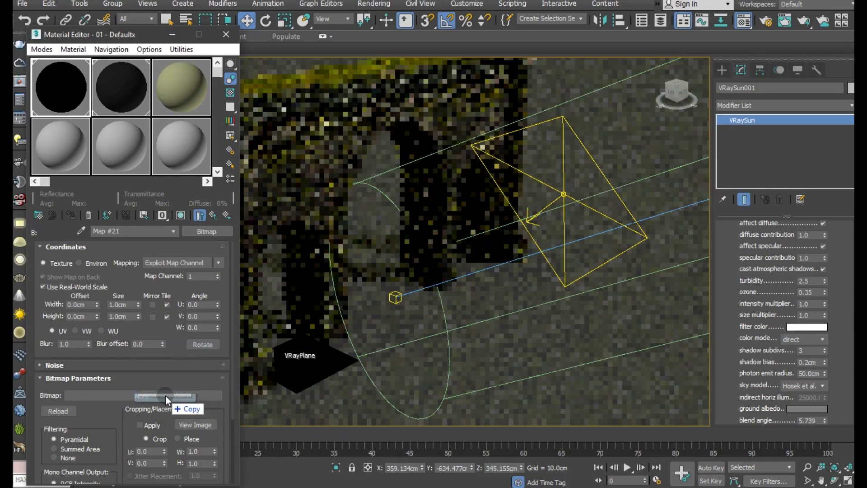
{"action": "left_click_drag", "start_coordinate": [311, 451], "coordinate": [165, 394]}
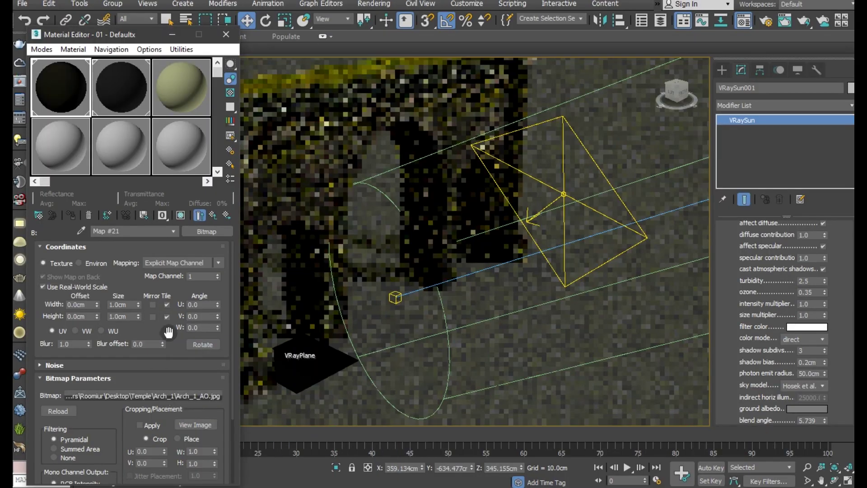
Turn on Clamp Result for the diffuse Multiply map and close the Material Editor
{"action": "left_click", "coordinate": [210, 216]}
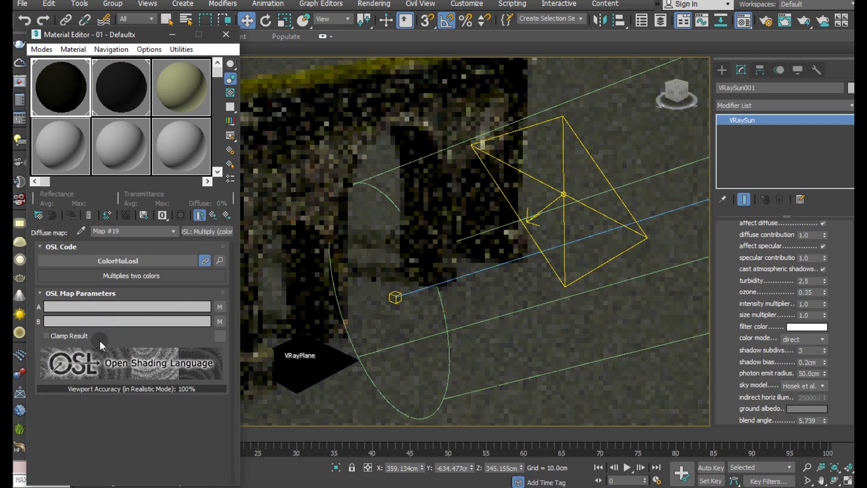
{"action": "left_click", "coordinate": [48, 337]}
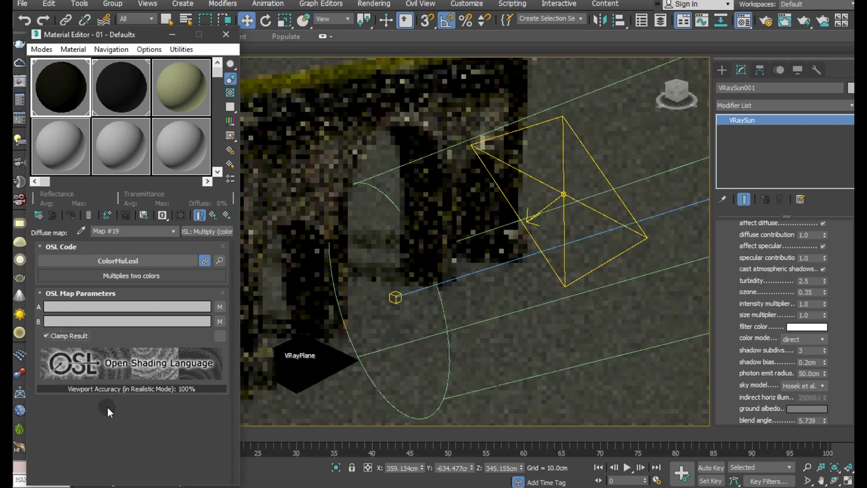
{"action": "left_click", "coordinate": [220, 339]}
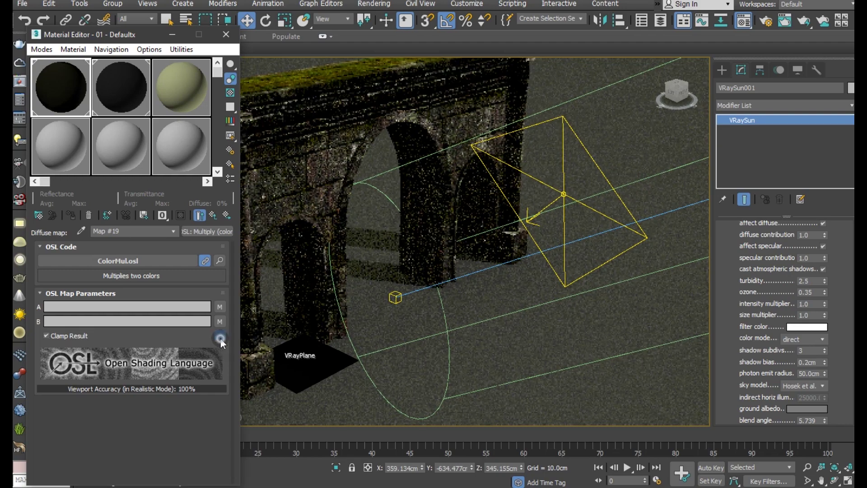
{"action": "left_click", "coordinate": [555, 413]}
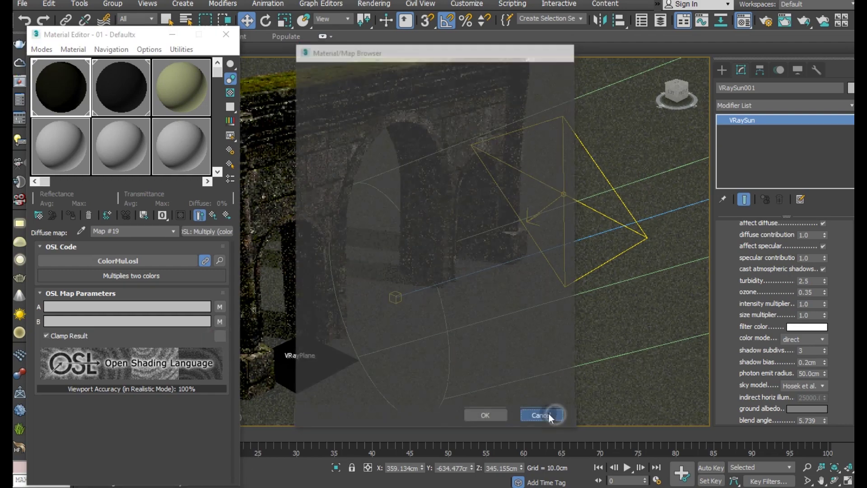
{"action": "left_click", "coordinate": [74, 336]}
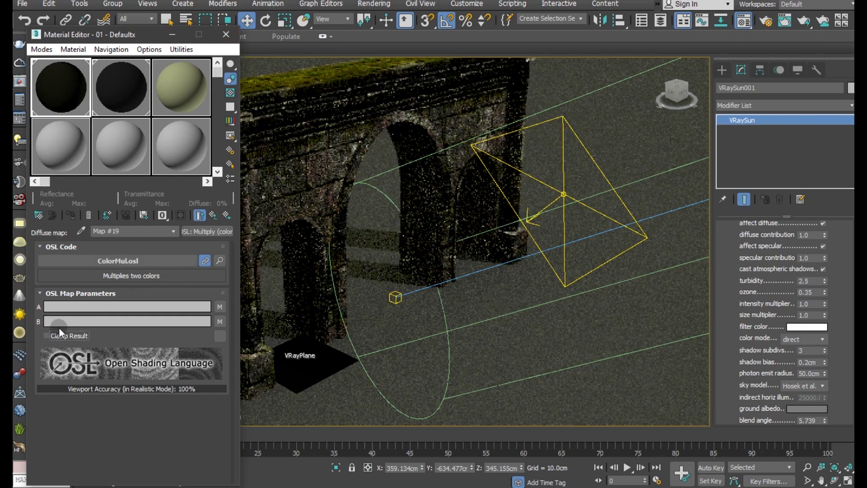
{"action": "left_click", "coordinate": [48, 331]}
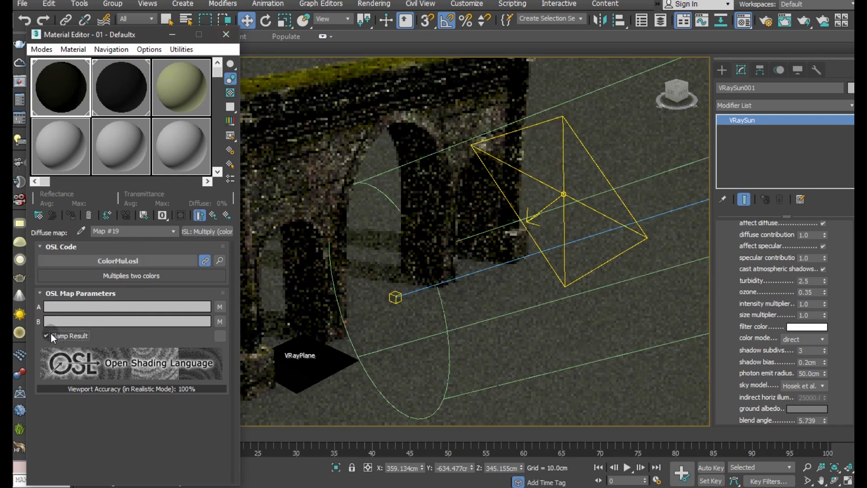
{"action": "left_click", "coordinate": [239, 28]}
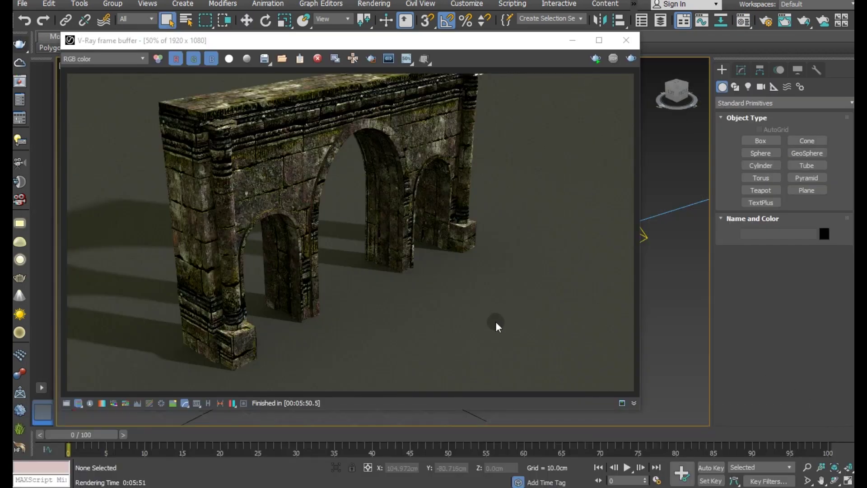
{"action": "scroll", "coordinate": [431, 203], "scroll_direction": "down", "scroll_amount": 2}
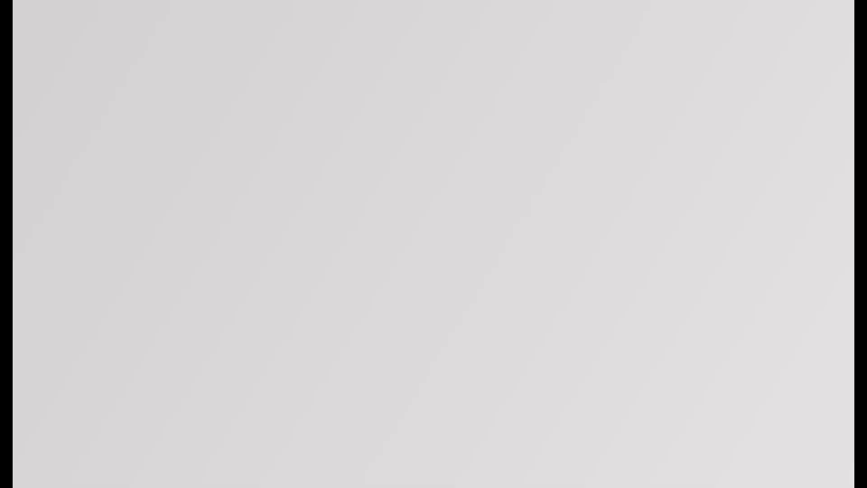